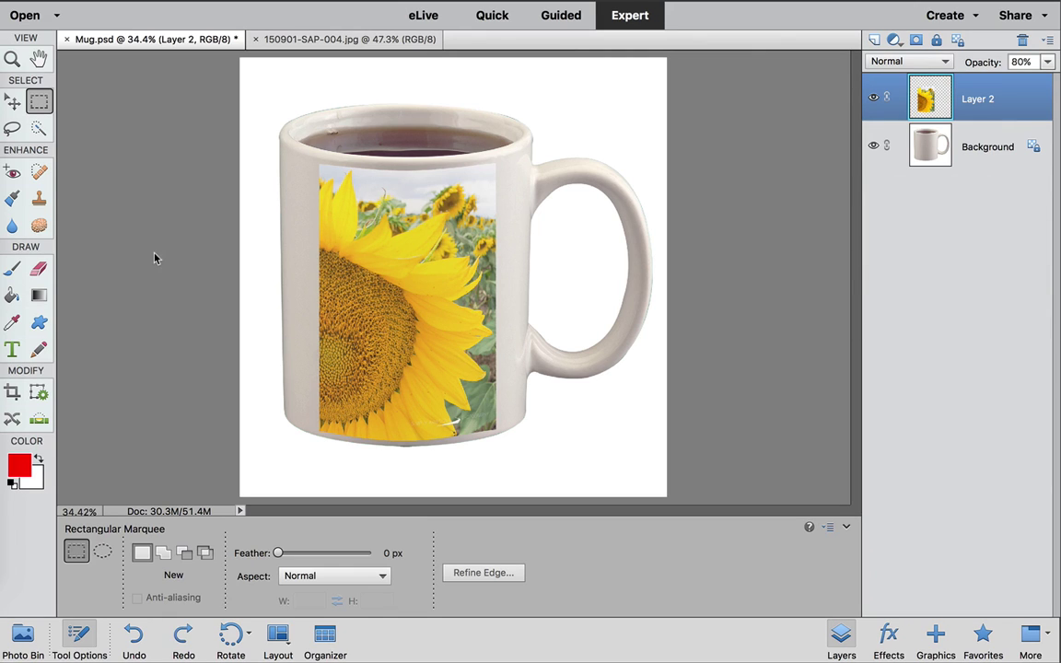
Step: Close the finished mug document without saving, then close the sunflower photo
click(67, 39)
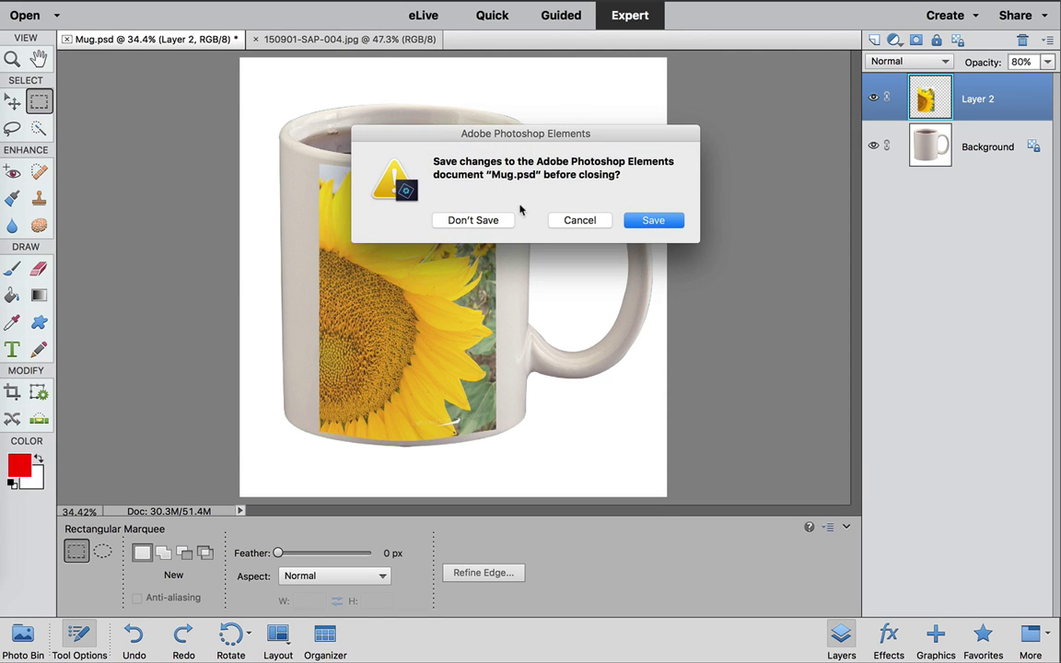
click(478, 221)
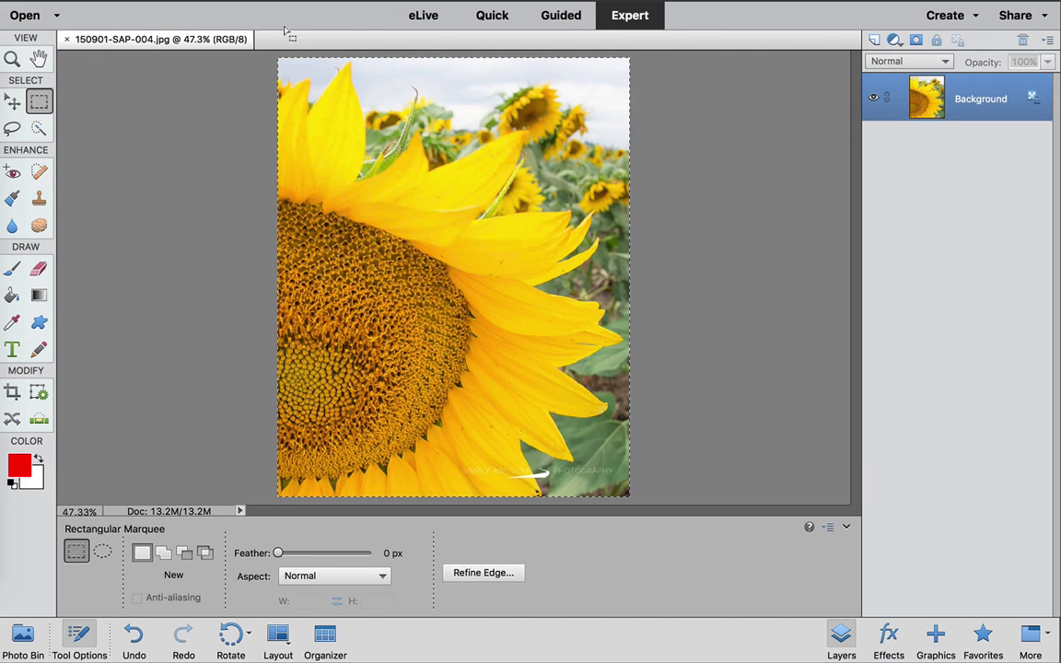
click(67, 39)
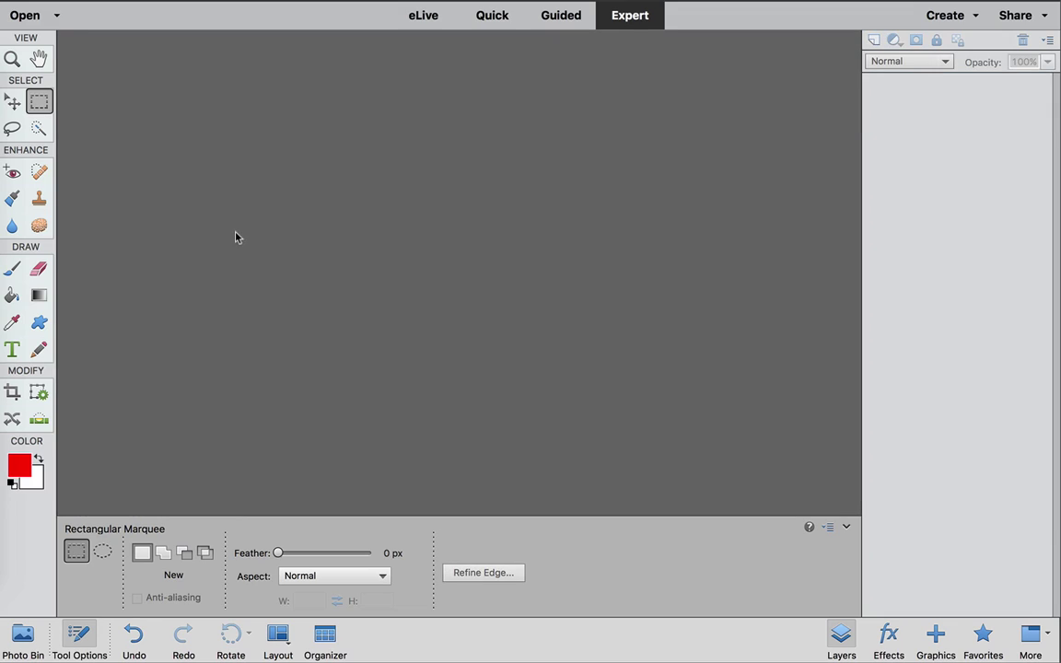
Step: Open Mug.jpg from the Desktop and convert it to RGB mode
click(194, 9)
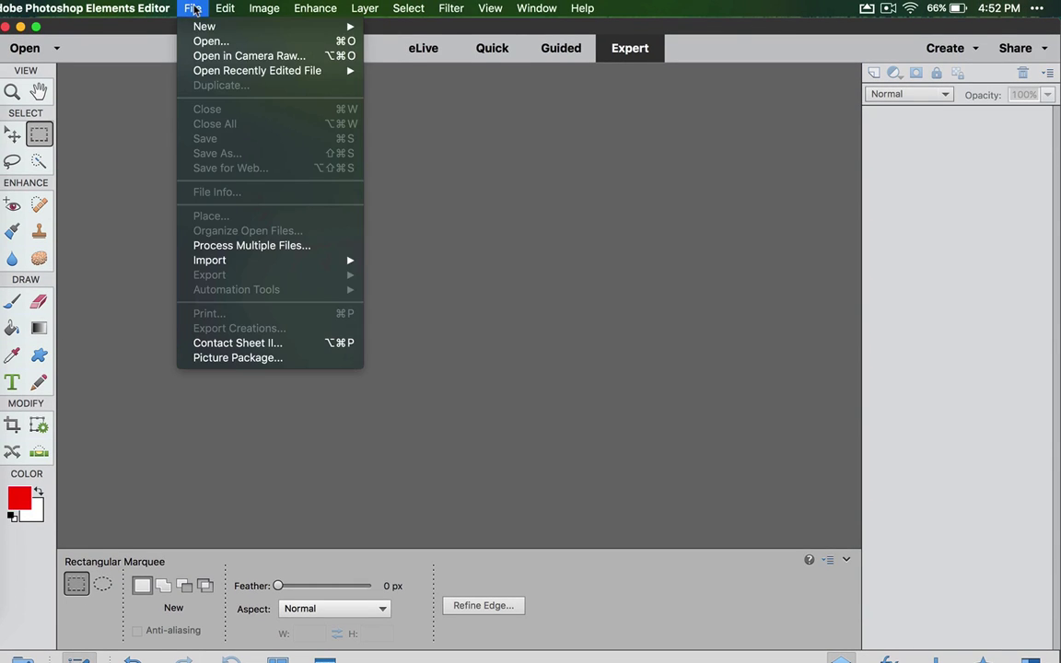
click(196, 41)
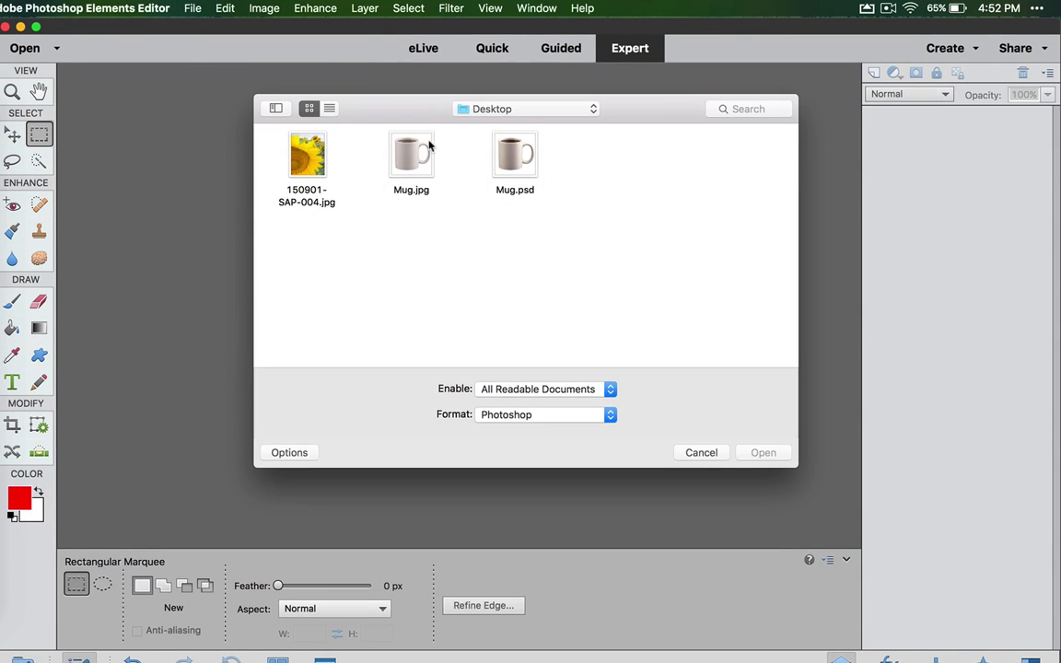
click(387, 140)
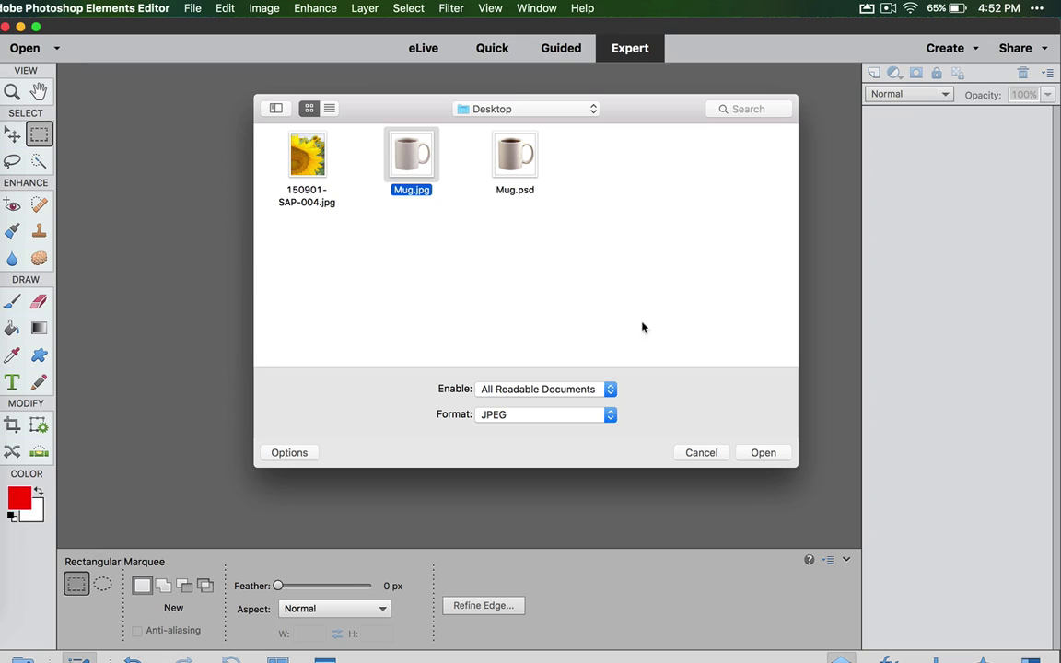
click(758, 453)
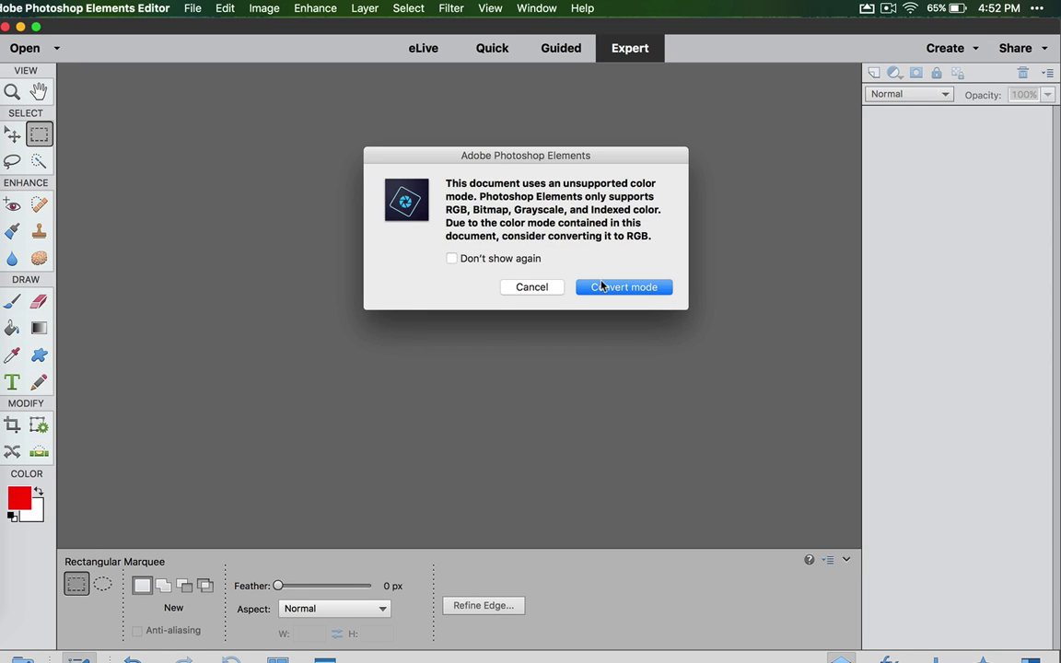
click(602, 287)
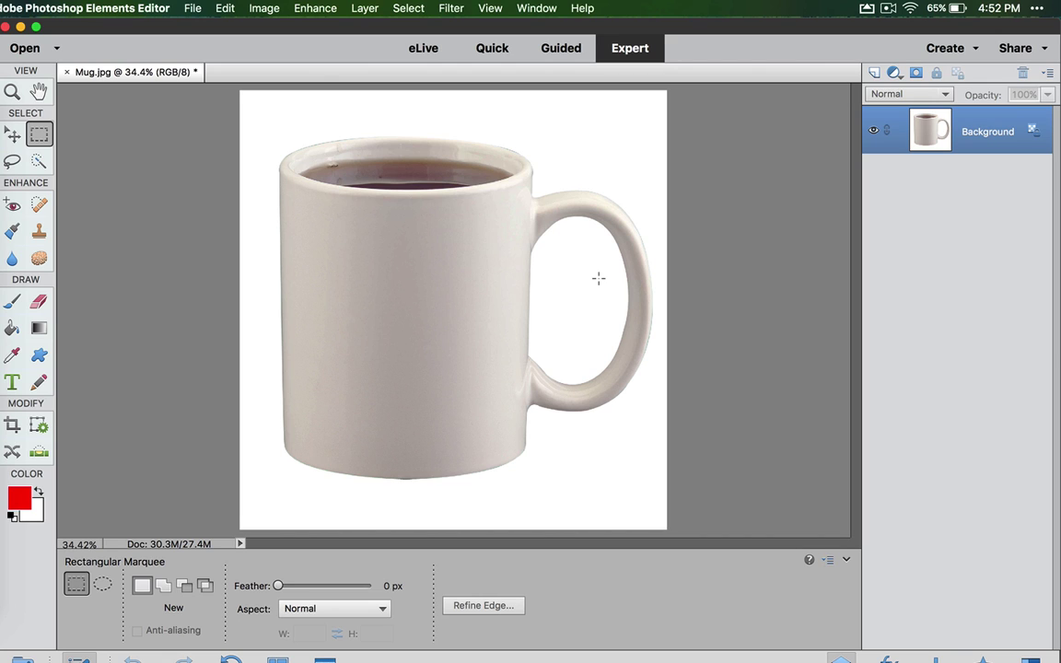
Step: Set Levels input values on the mug photo to 58 black, 0.80 midtone and 241 white
click(300, 9)
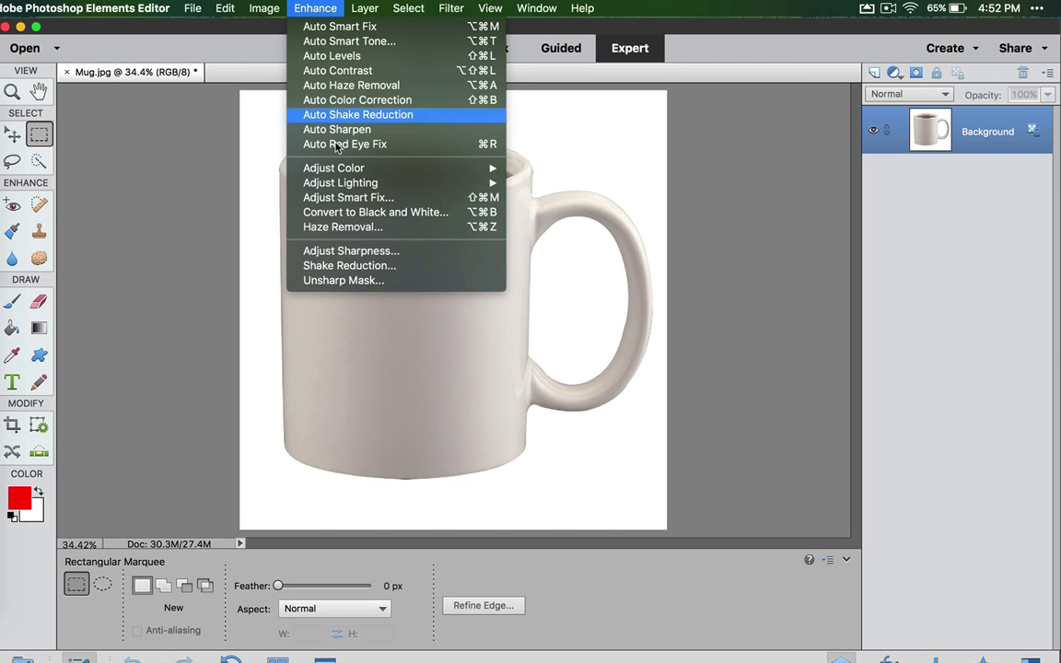
mouse_move(346, 189)
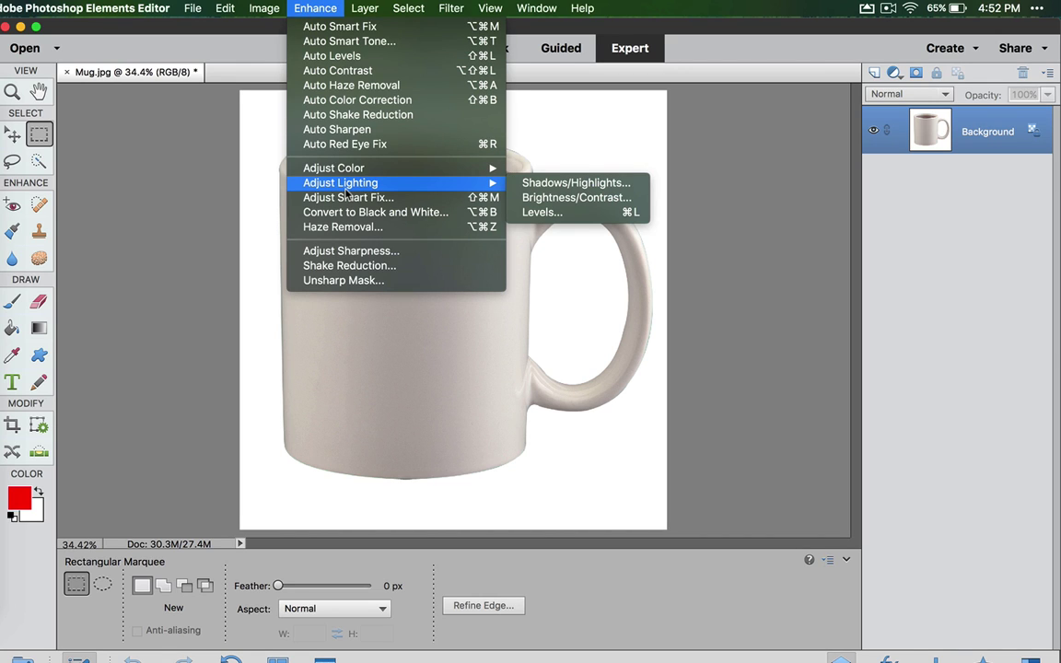
click(536, 212)
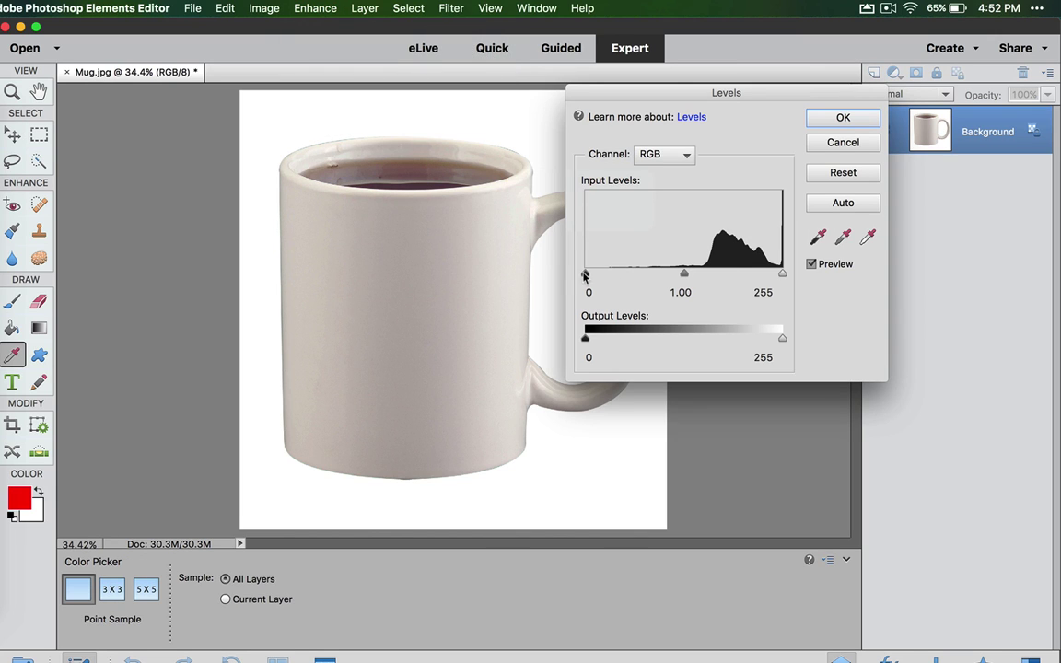
drag(585, 276, 631, 280)
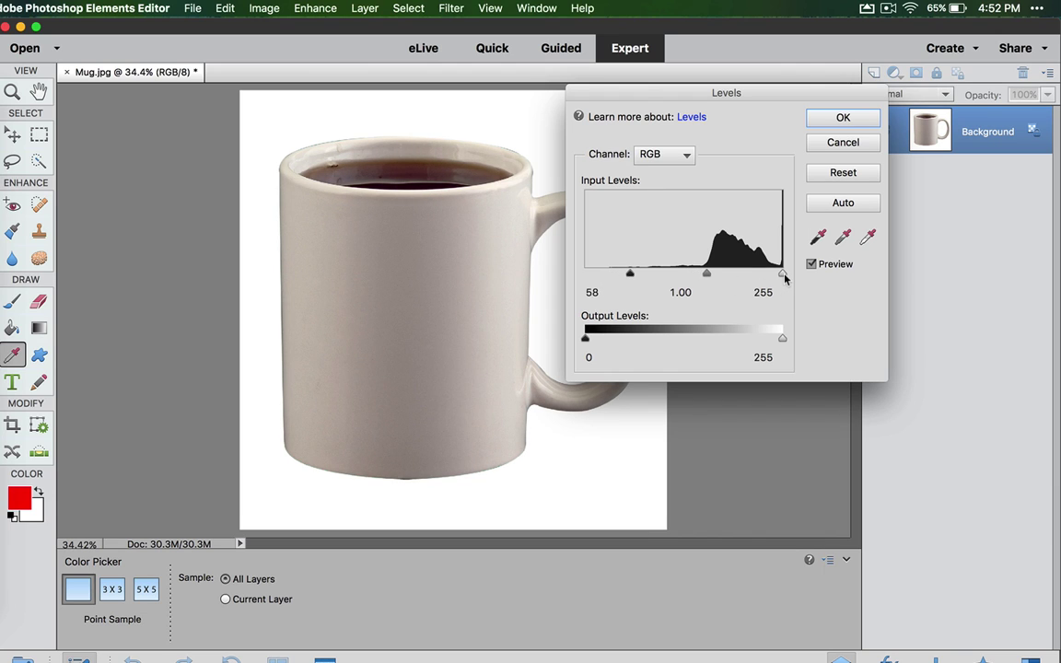
drag(784, 279, 772, 278)
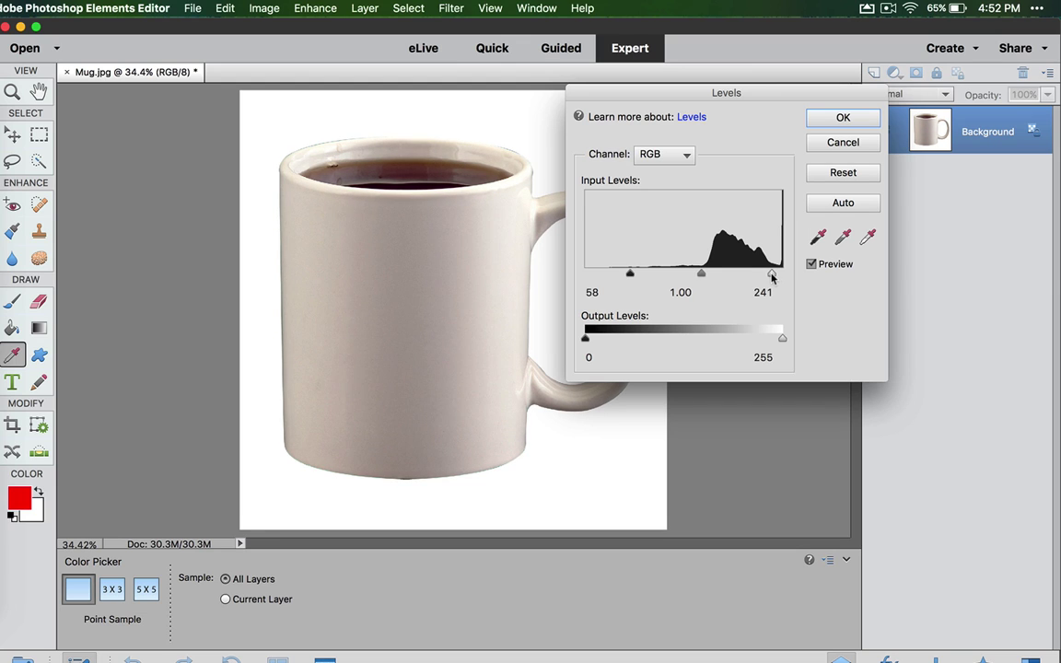
drag(700, 276, 712, 280)
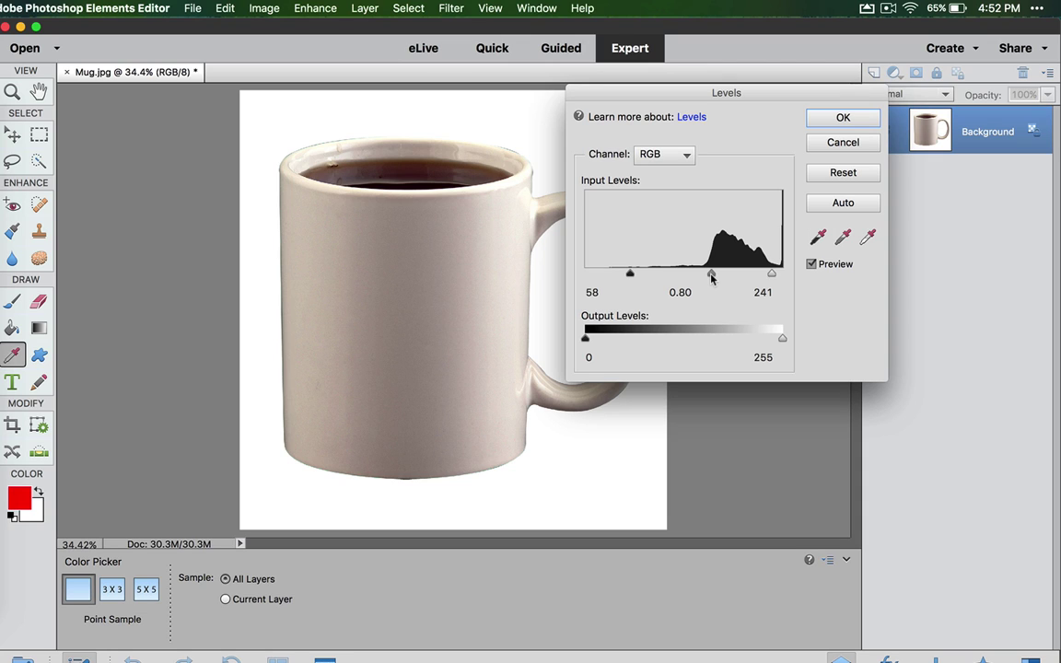
Step: Apply the Levels adjustment and save as Mug.psd in Photoshop format, replacing the old file
click(844, 117)
key(m)
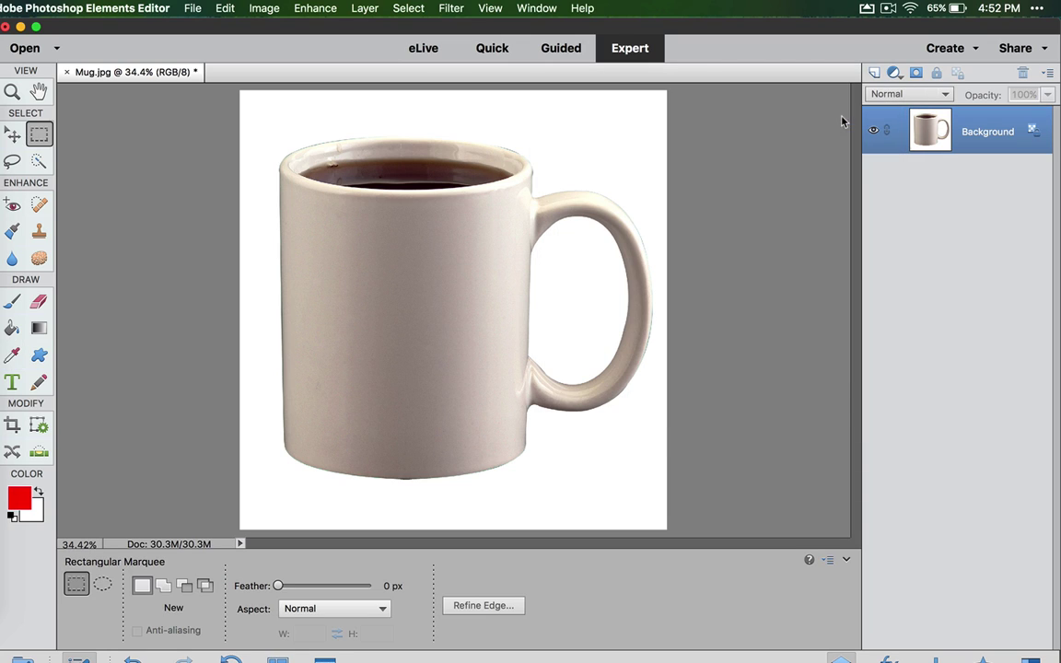
click(193, 9)
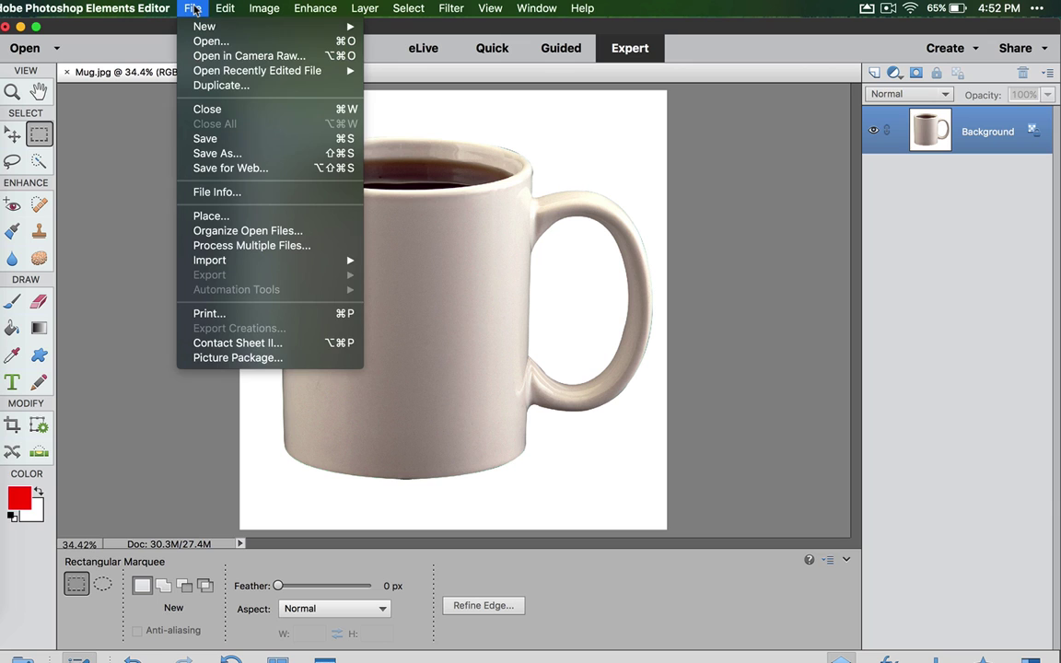
click(204, 153)
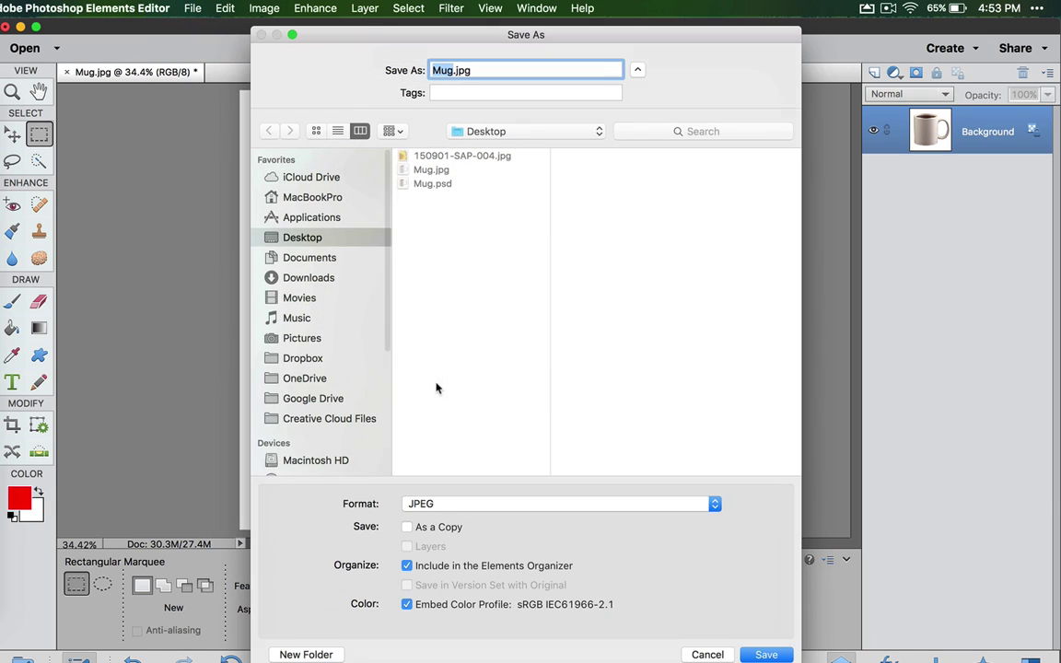
click(459, 505)
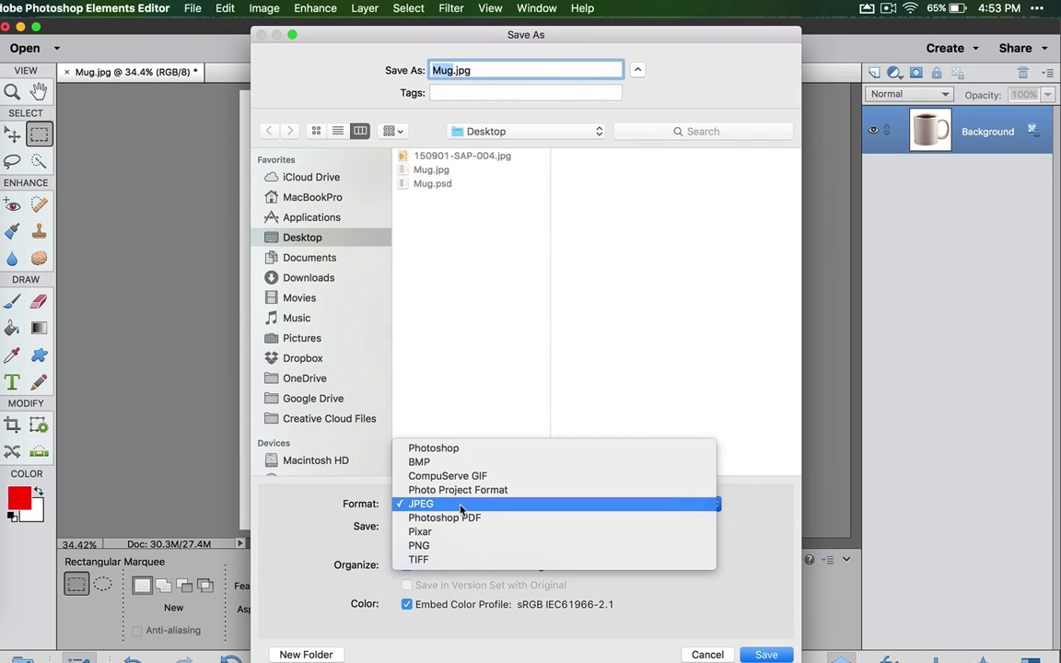
click(465, 450)
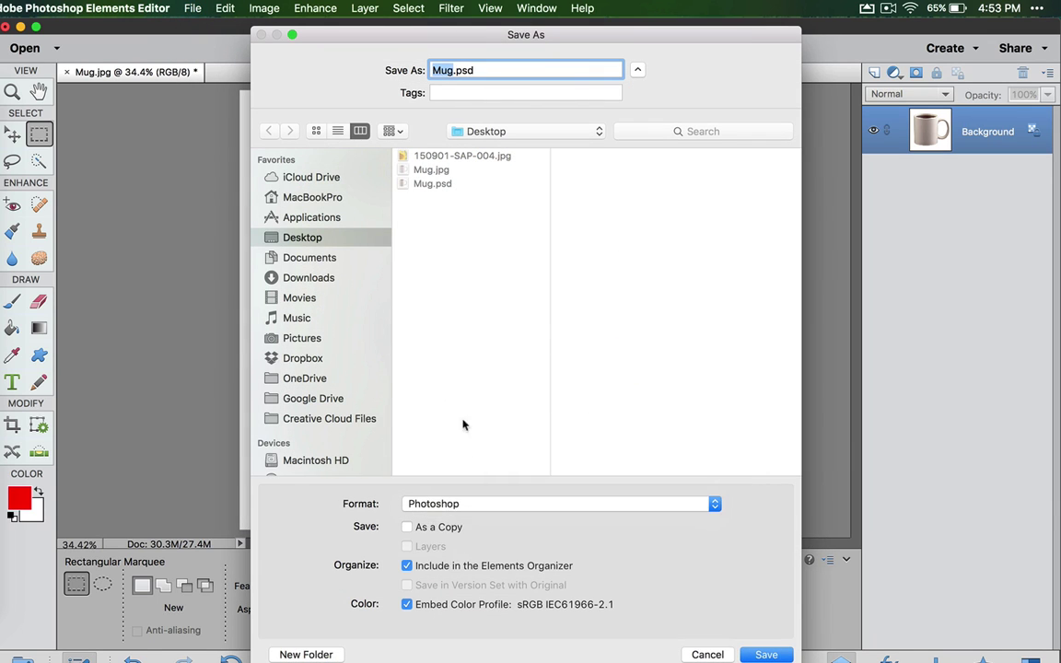
click(424, 187)
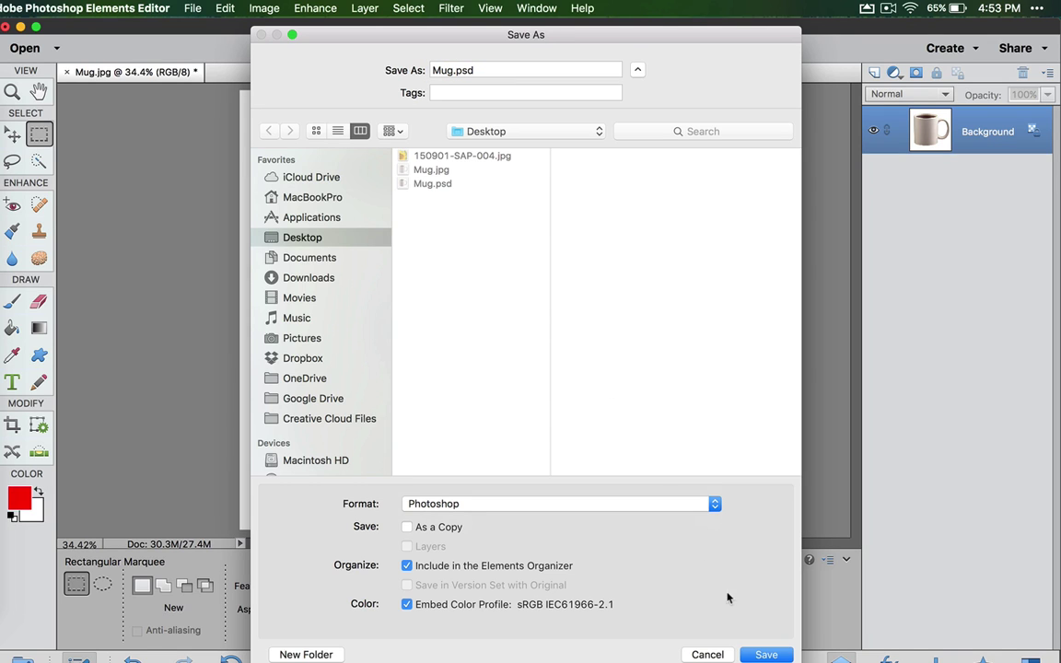
click(764, 655)
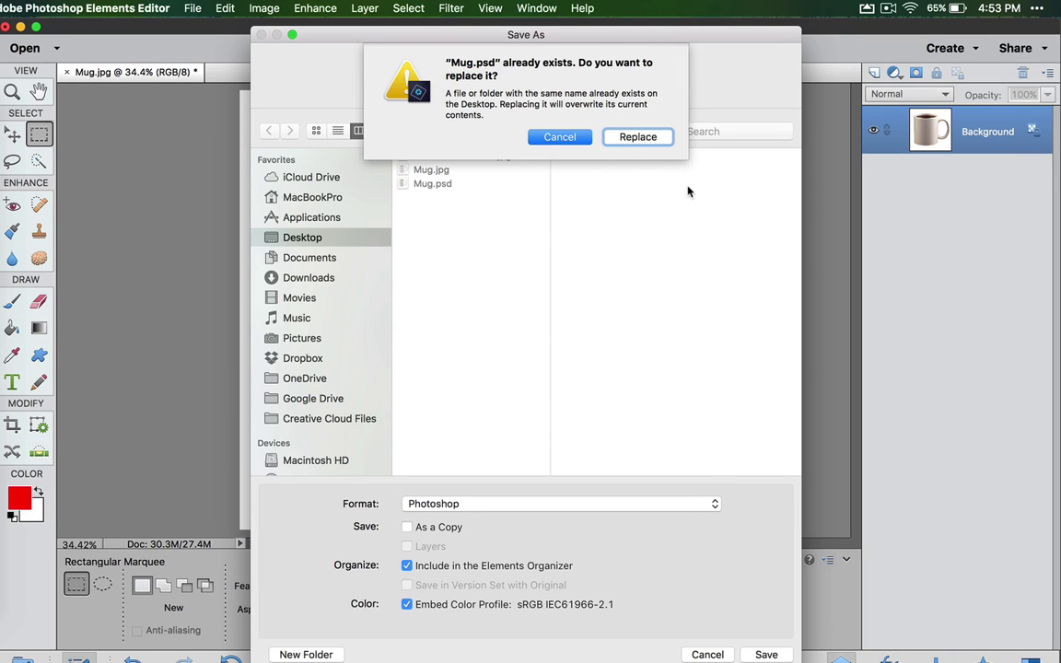
click(645, 138)
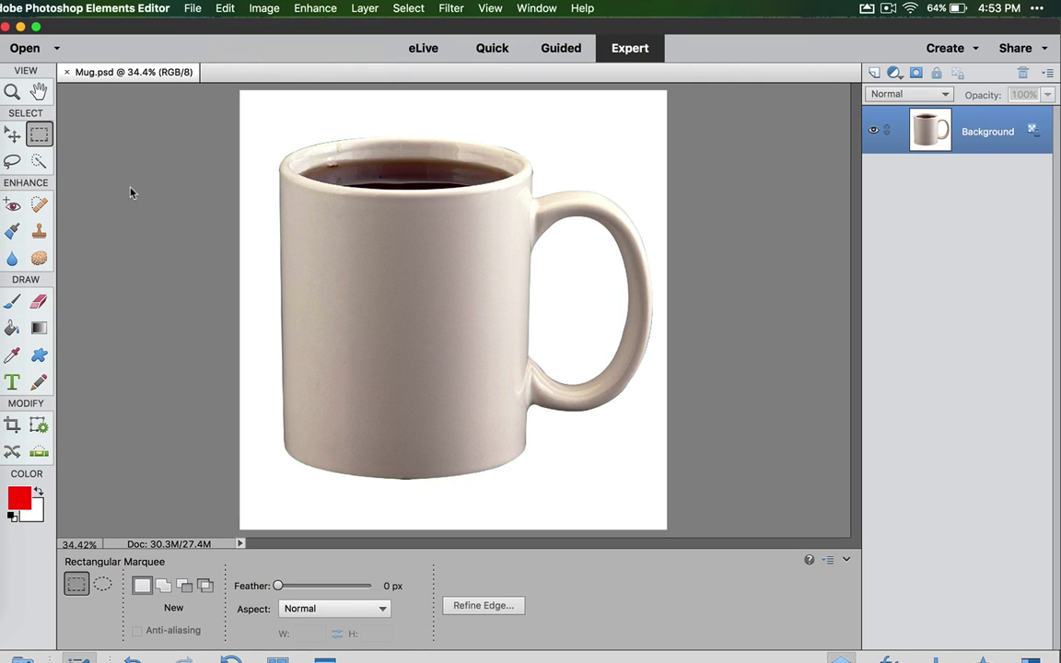
Step: Undo the last step and open the sunflower photo 150901-SAP-004.jpg
key(super+z)
key(super+z)
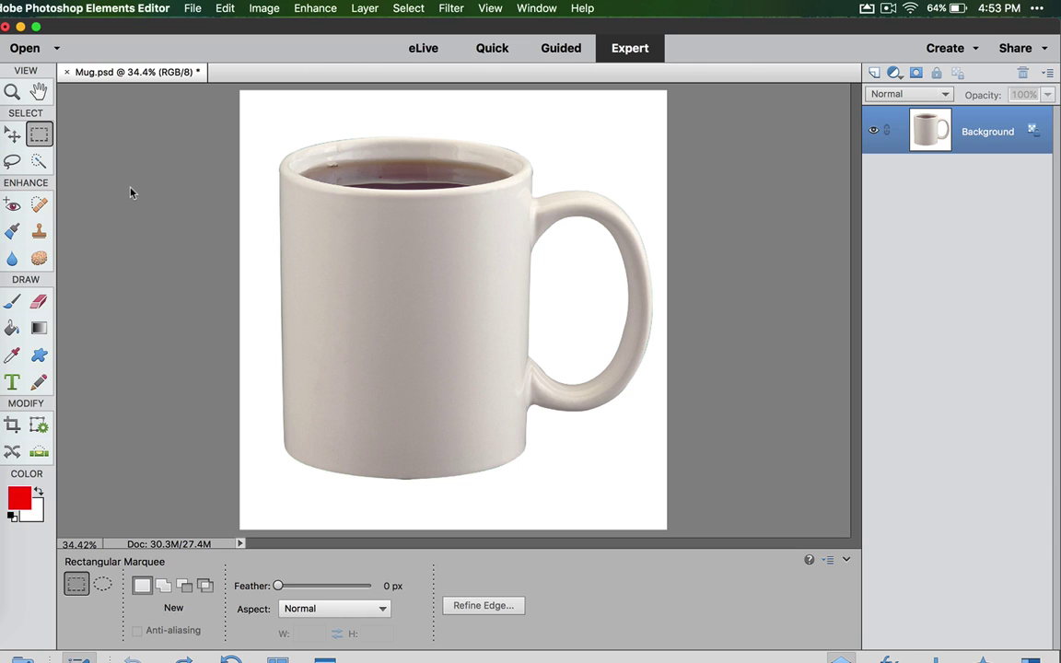
click(192, 9)
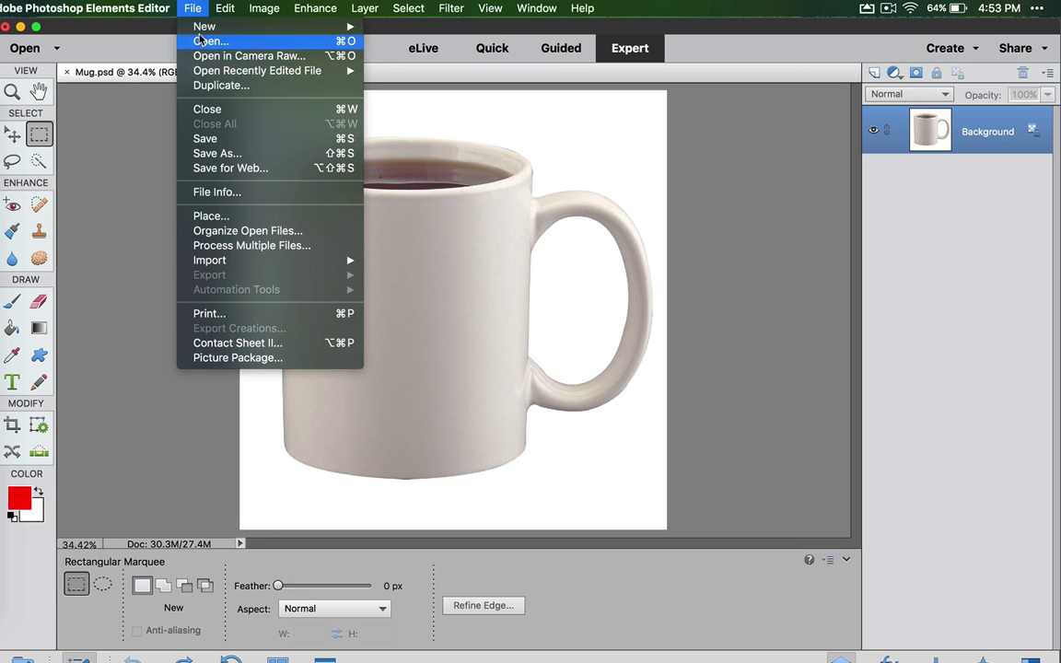
click(203, 41)
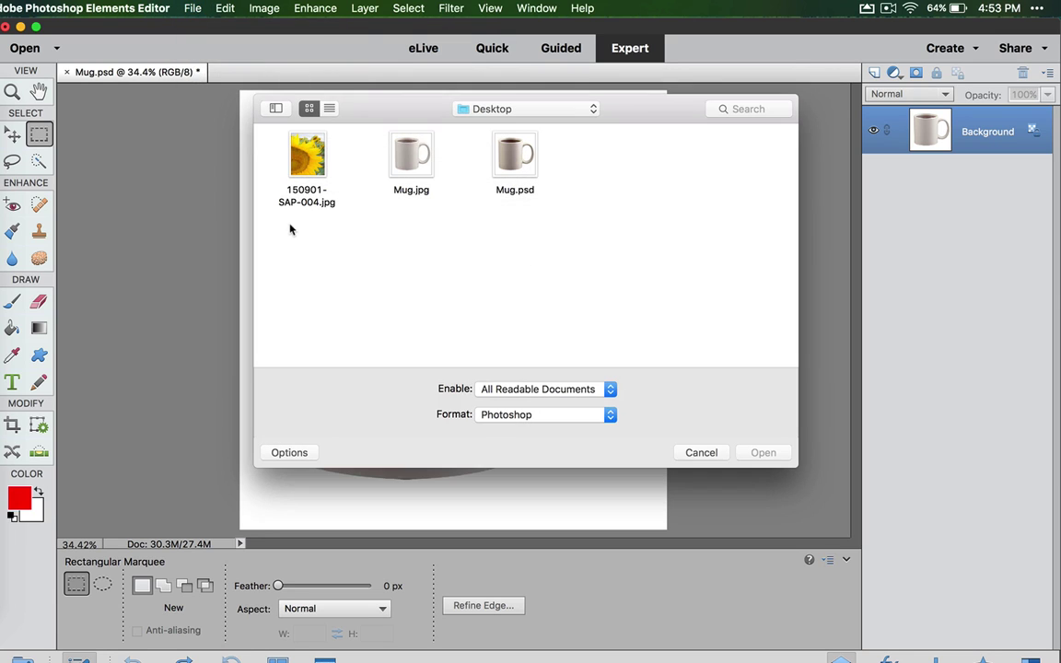
click(308, 155)
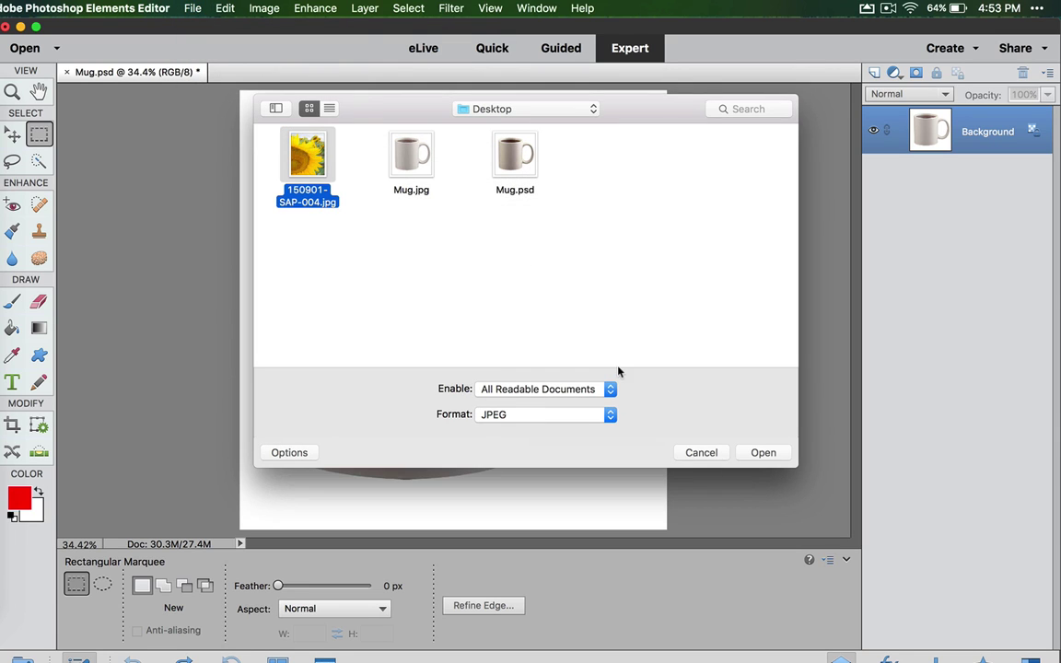
click(764, 452)
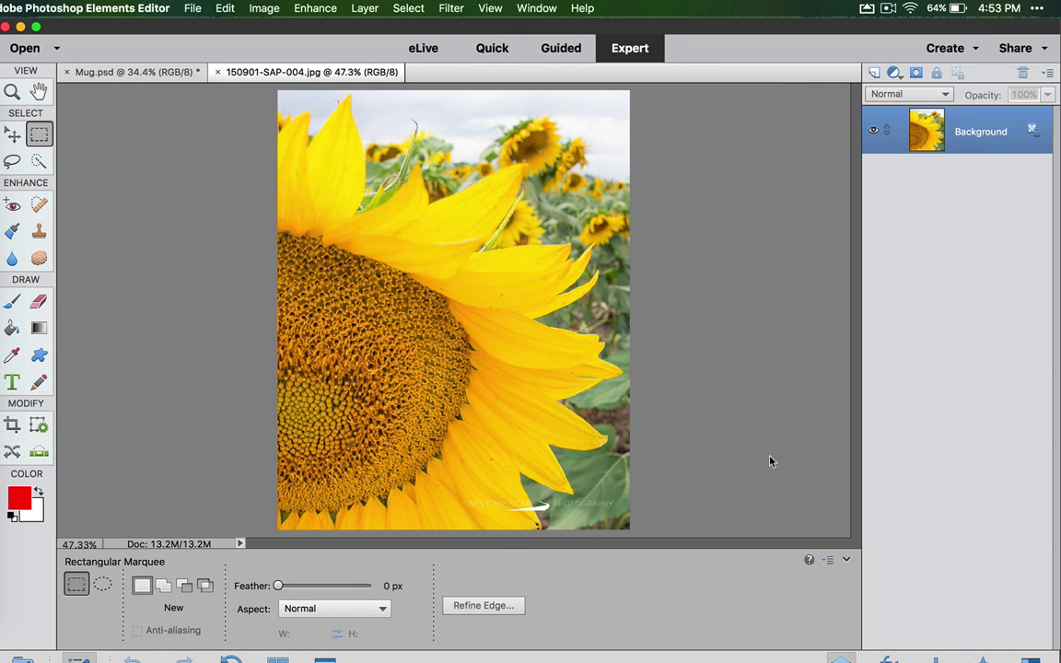
Step: Copy the entire sunflower image and paste it into Mug.psd as a new layer
key(super+a)
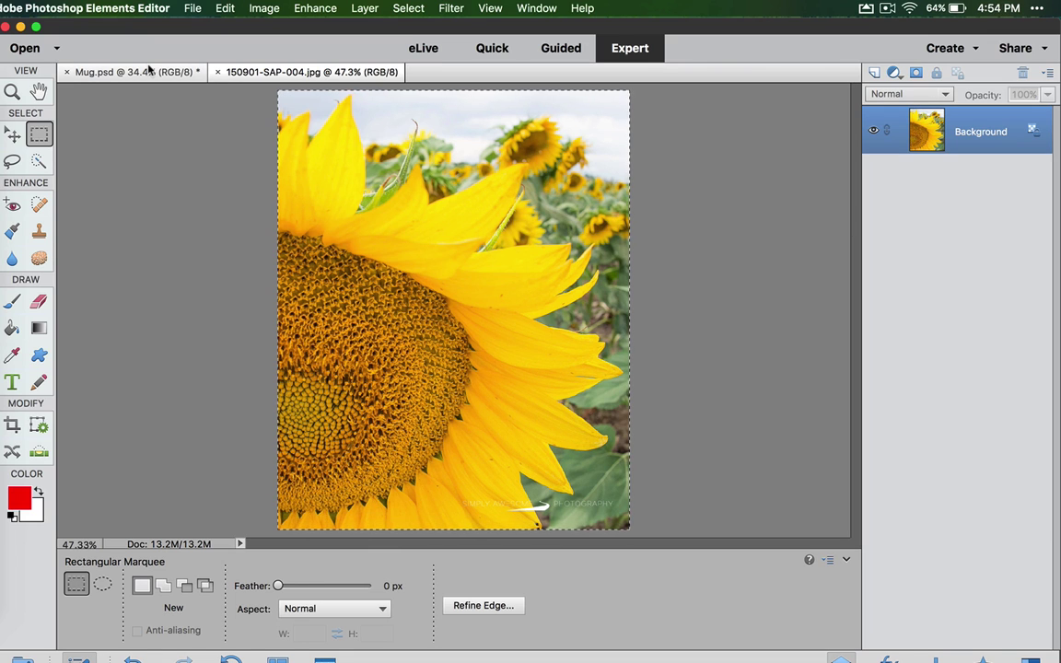
key(super+c)
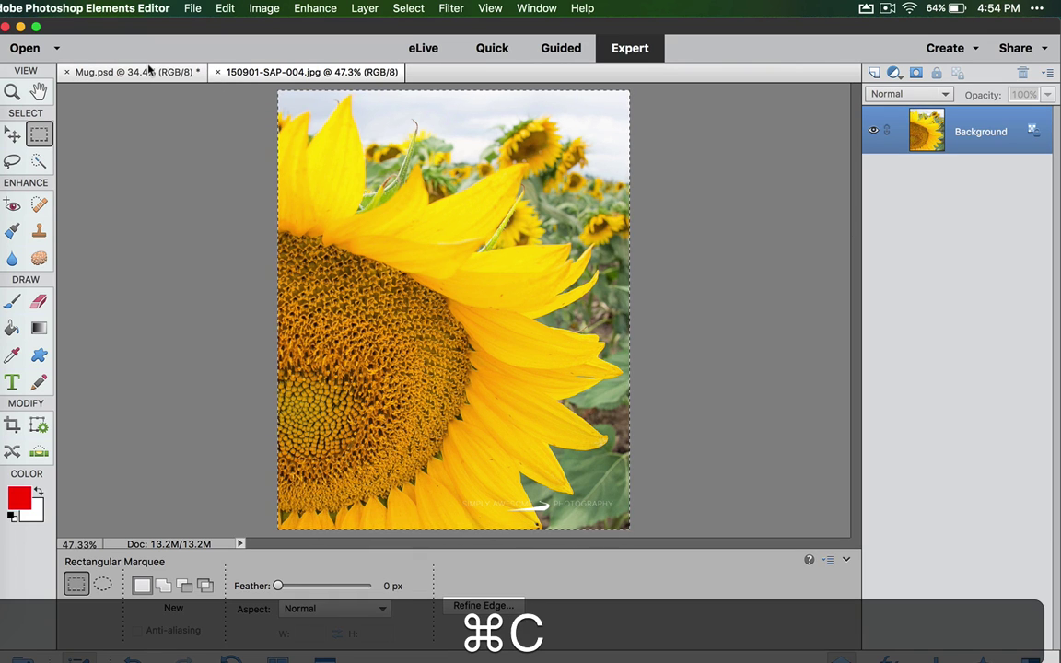
click(149, 73)
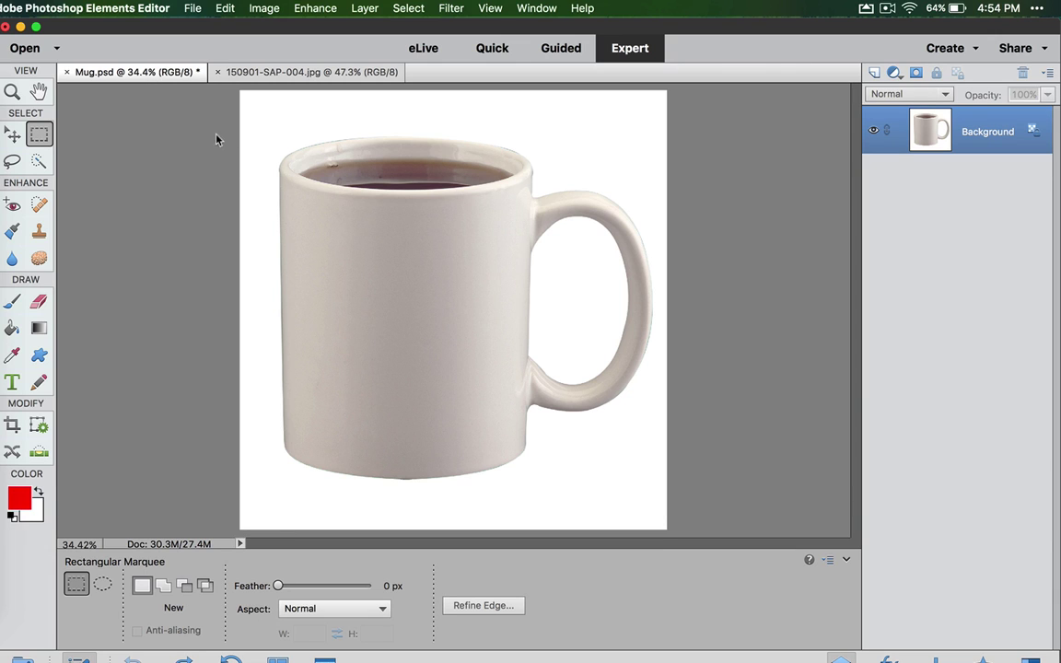
key(super+v)
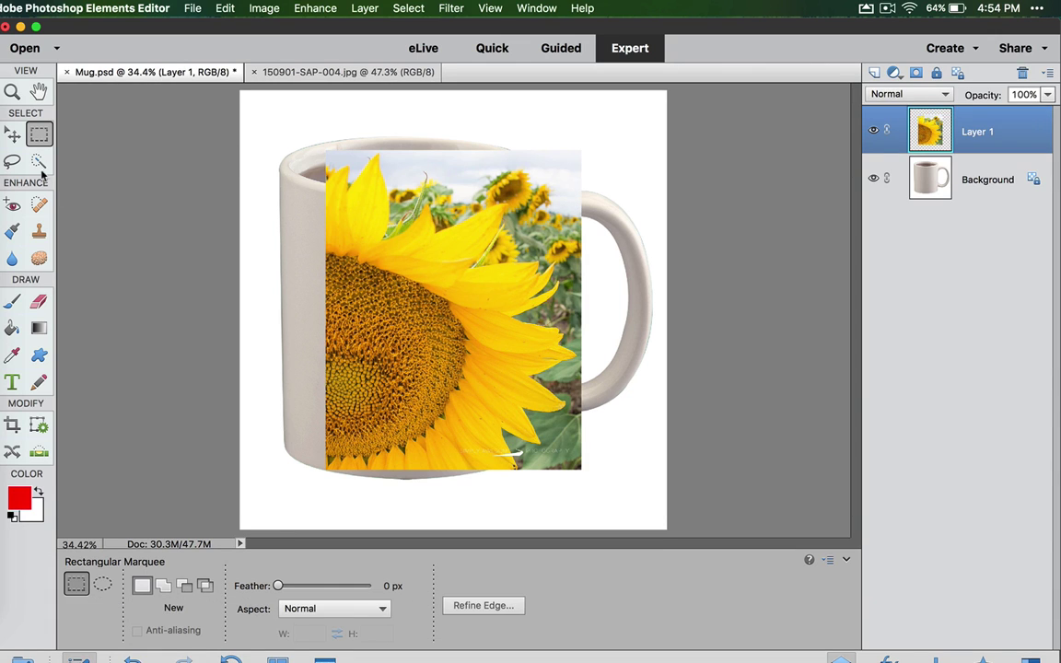
Step: Scale the sunflower layer to about 82% and position it over the mug body
click(12, 135)
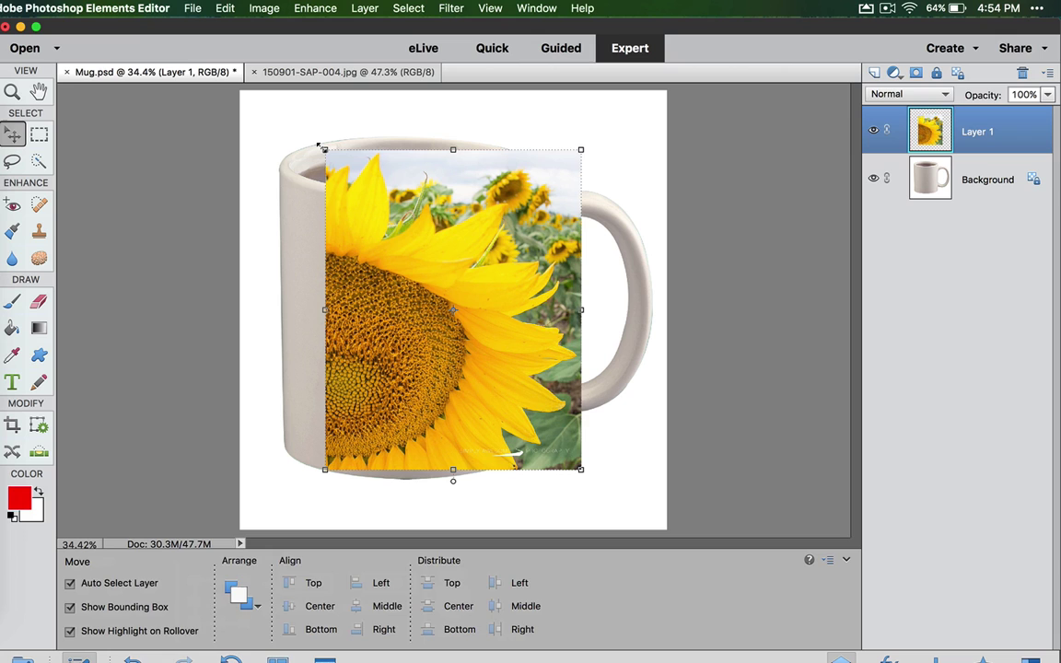
drag(320, 145, 377, 196)
drag(479, 241, 414, 228)
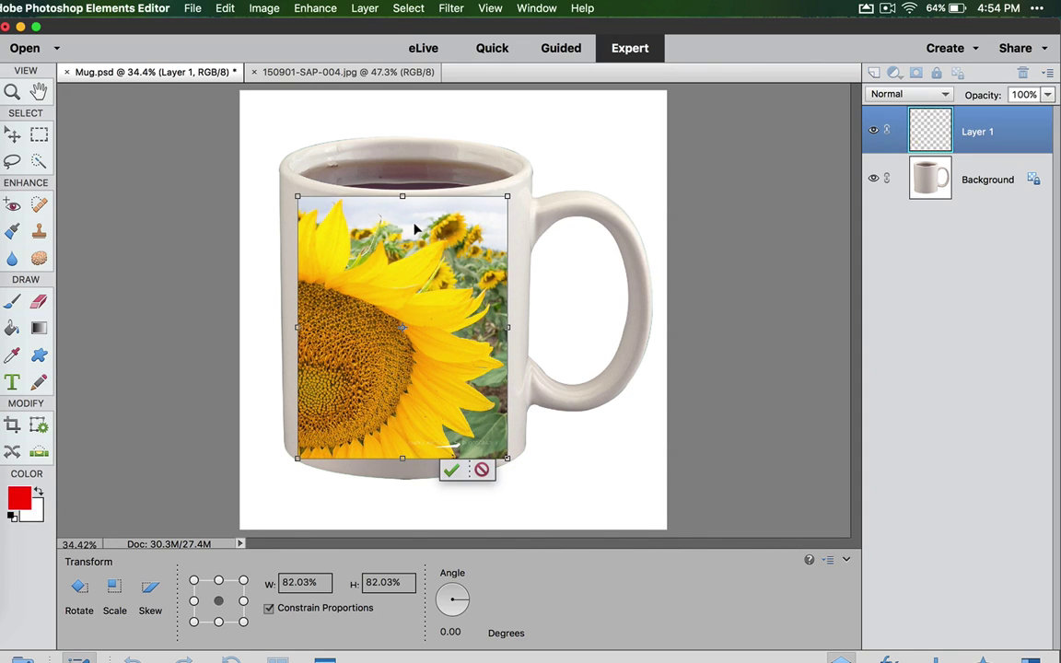
click(451, 470)
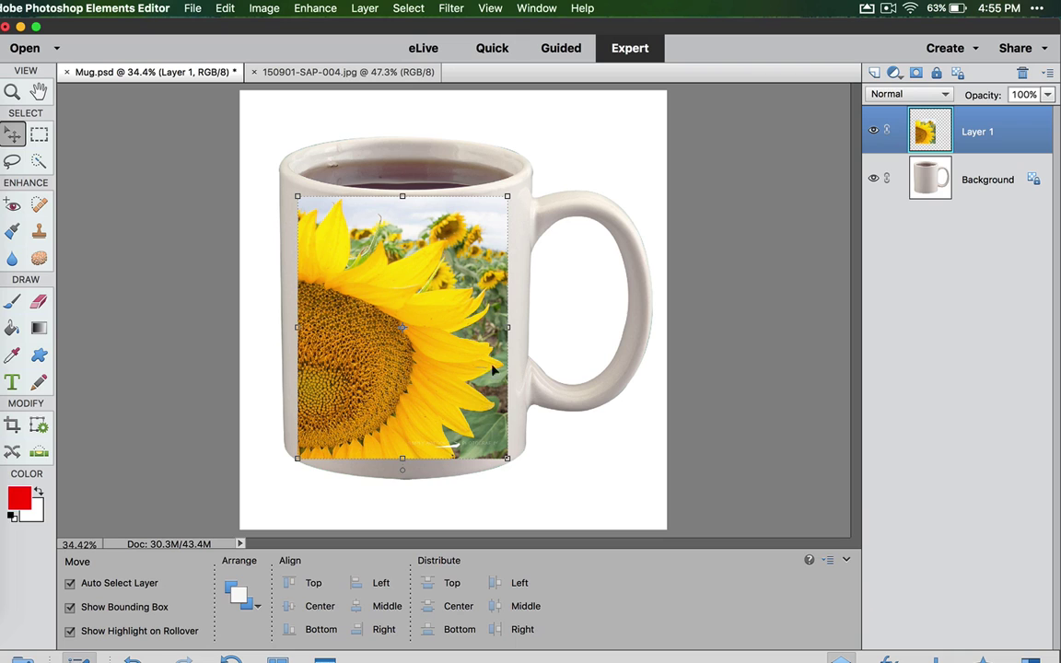
Step: Try narrowing the sunflower layer's width, then cancel that change
click(508, 326)
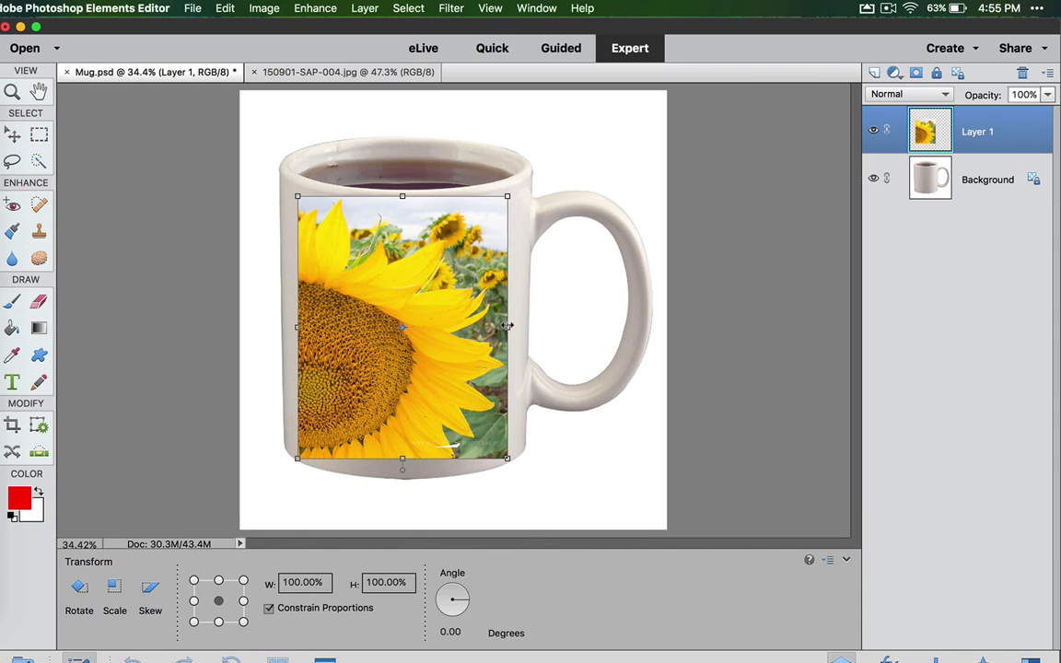
drag(507, 326, 467, 326)
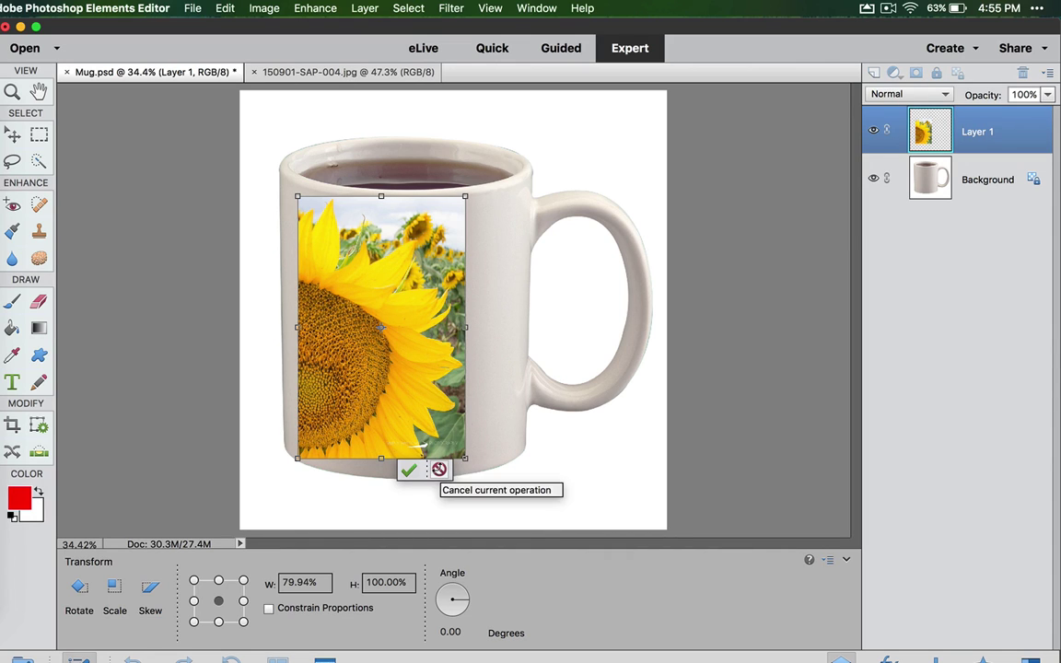
click(439, 470)
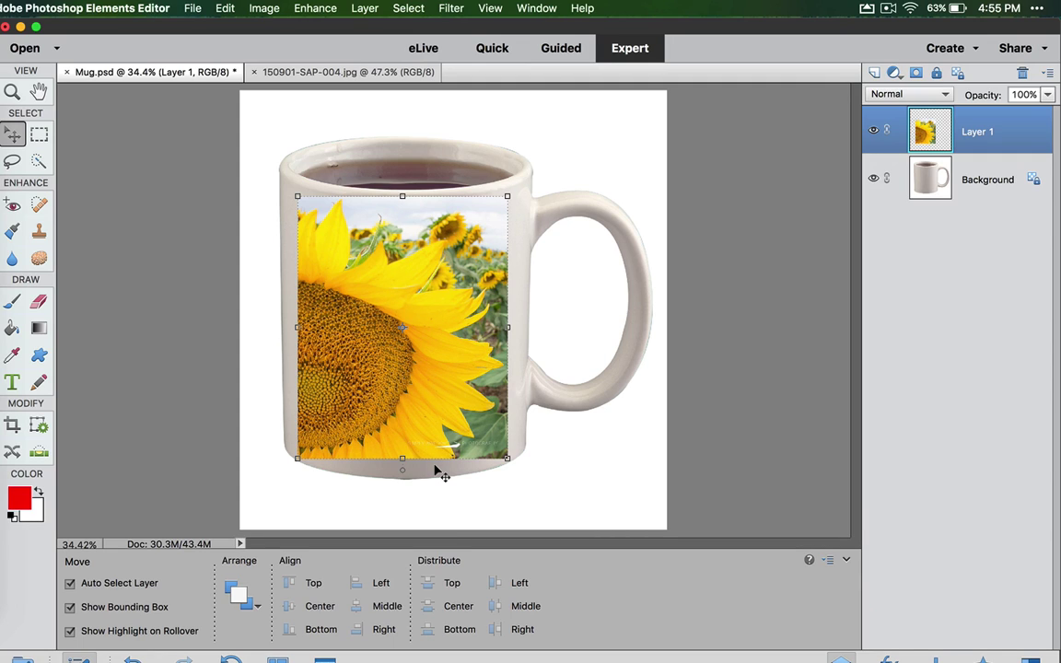
Step: Cut the sunflower's right-edge strip onto Layer 2 and squeeze it to 82.59% width
click(39, 135)
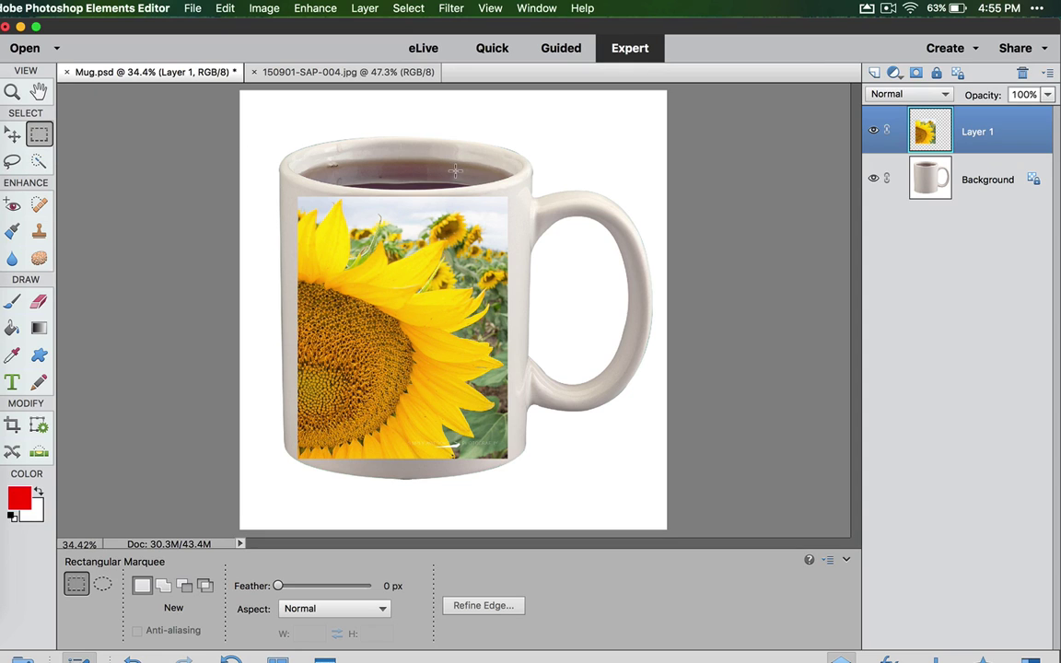
drag(448, 177, 516, 479)
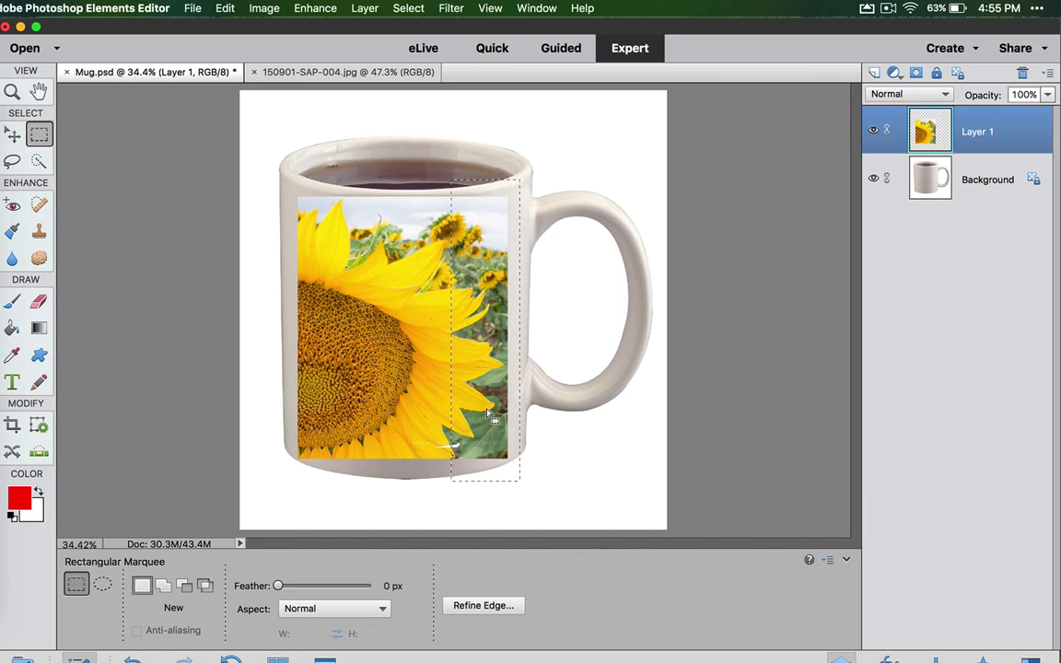
key(super)
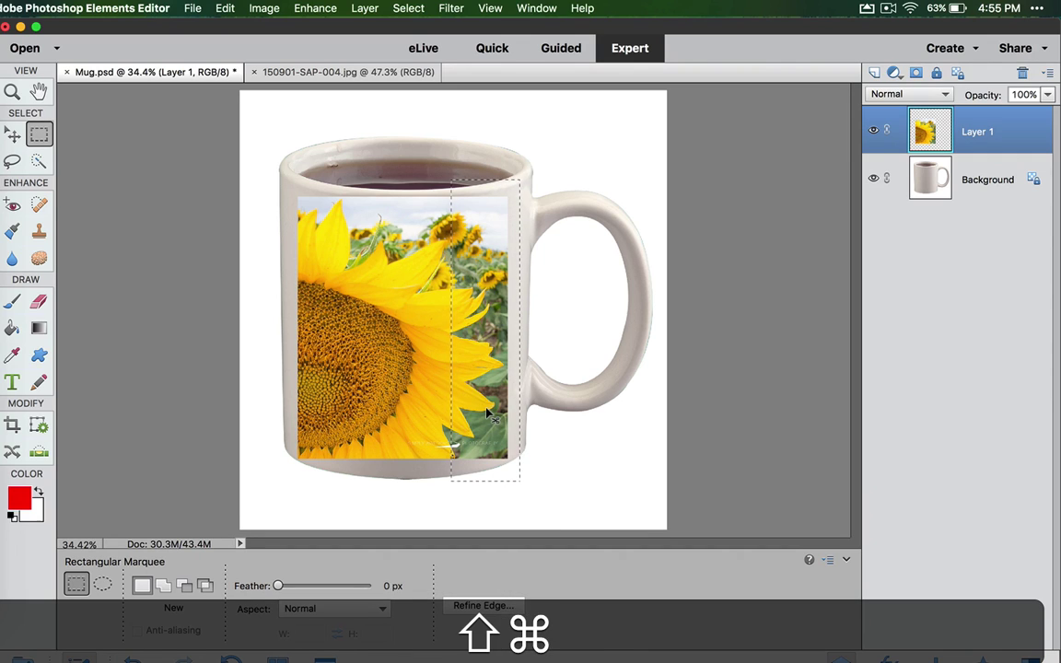
key(shift+super+j)
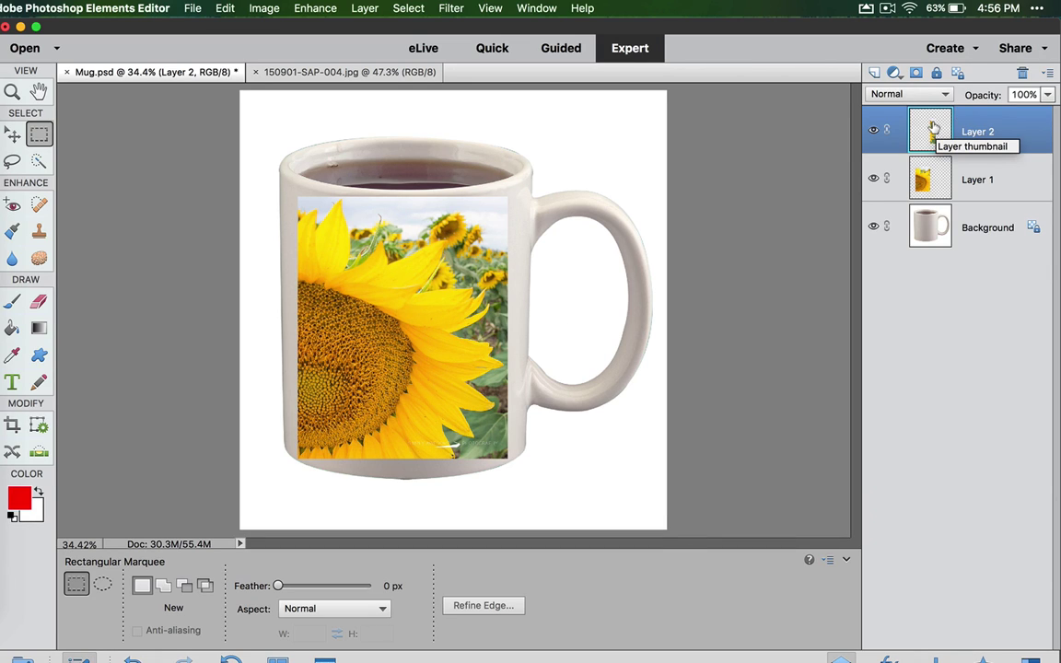
key(super+t)
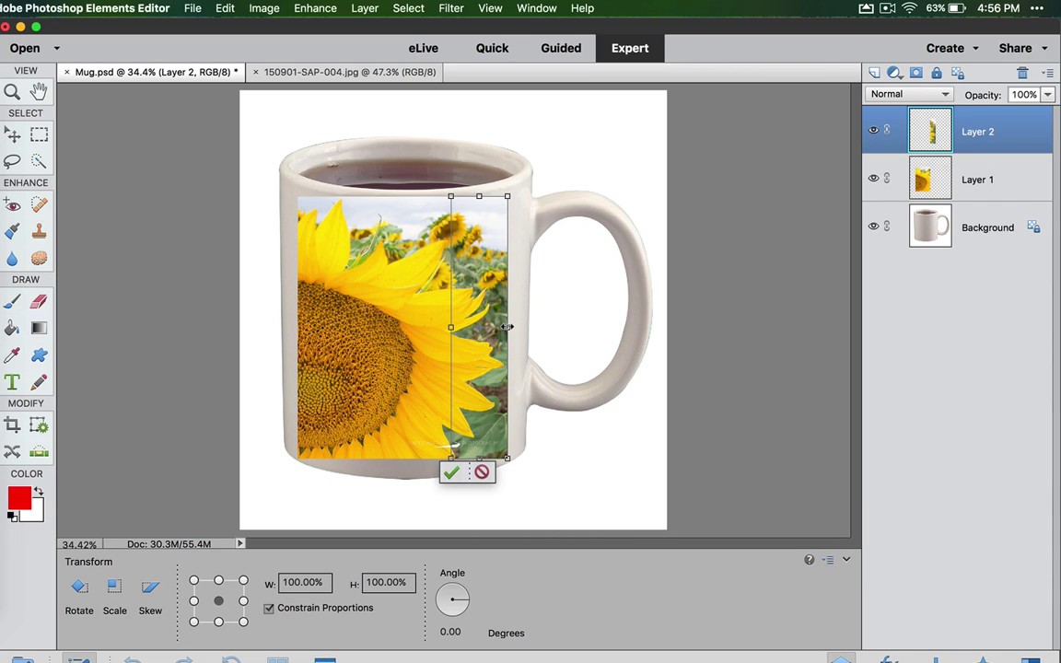
drag(506, 327, 493, 326)
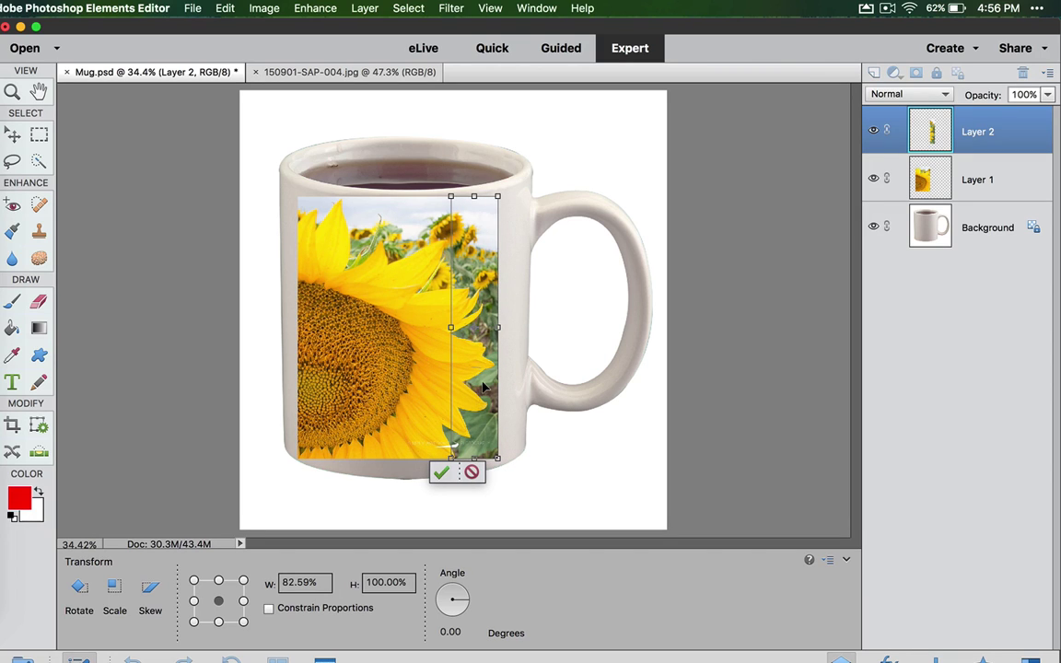
click(441, 472)
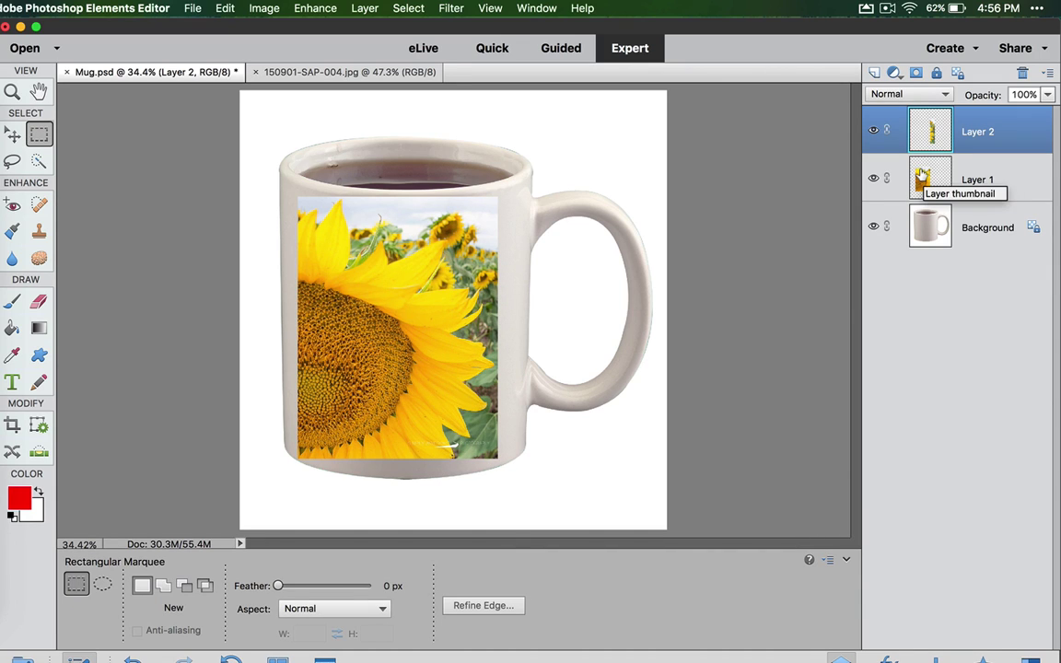
Step: From Layer 1, cut the left-edge strip onto Layer 3 and squeeze it to 75% width
click(921, 175)
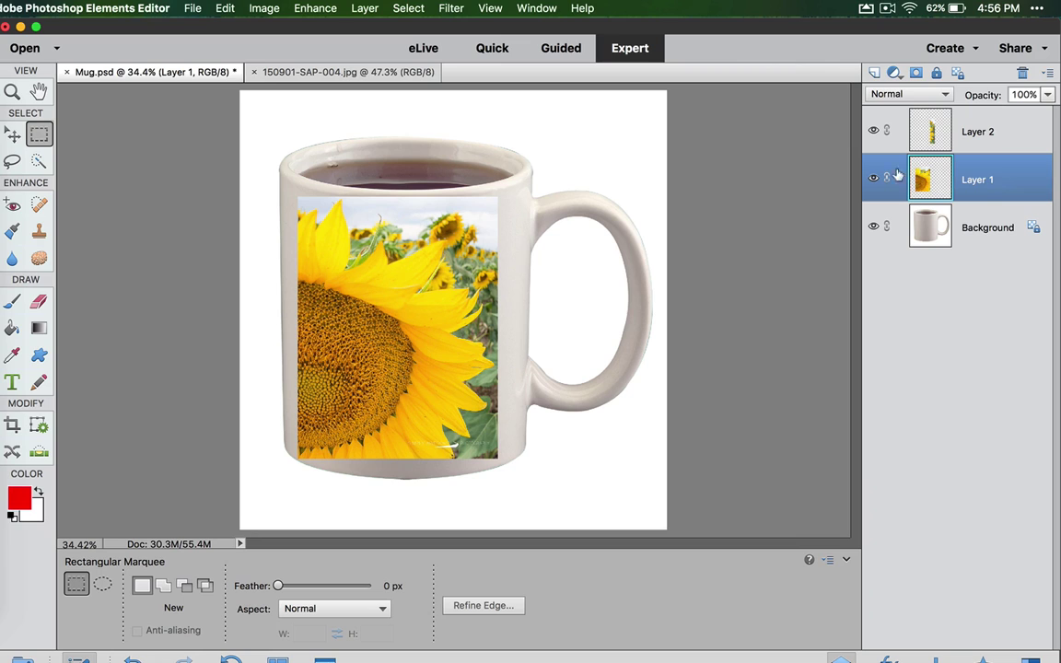
drag(274, 170, 348, 482)
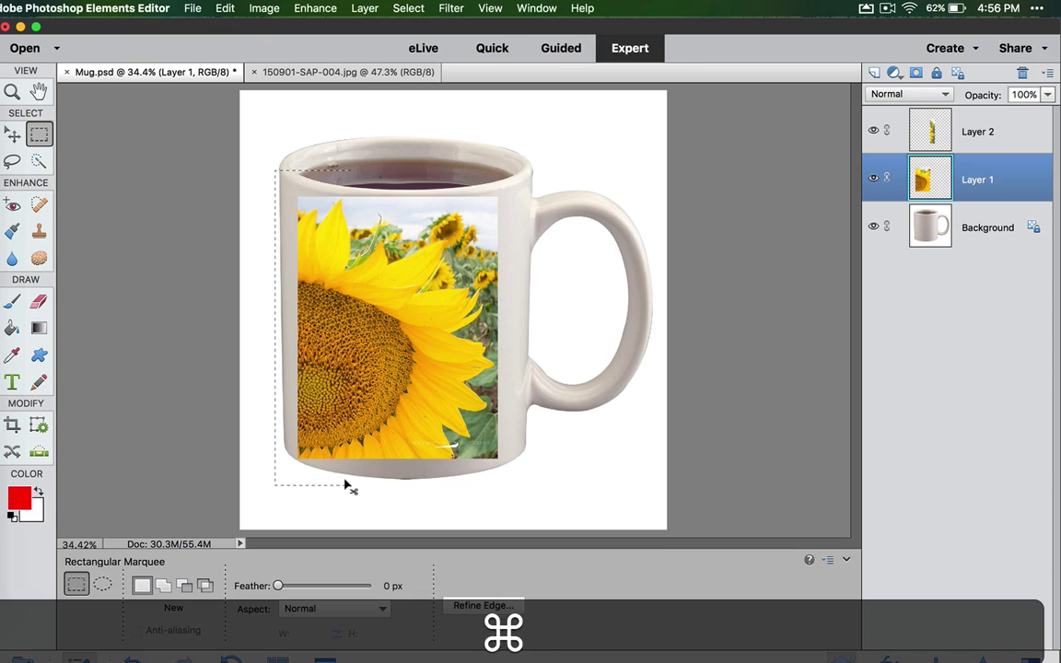
key(shift+super+j)
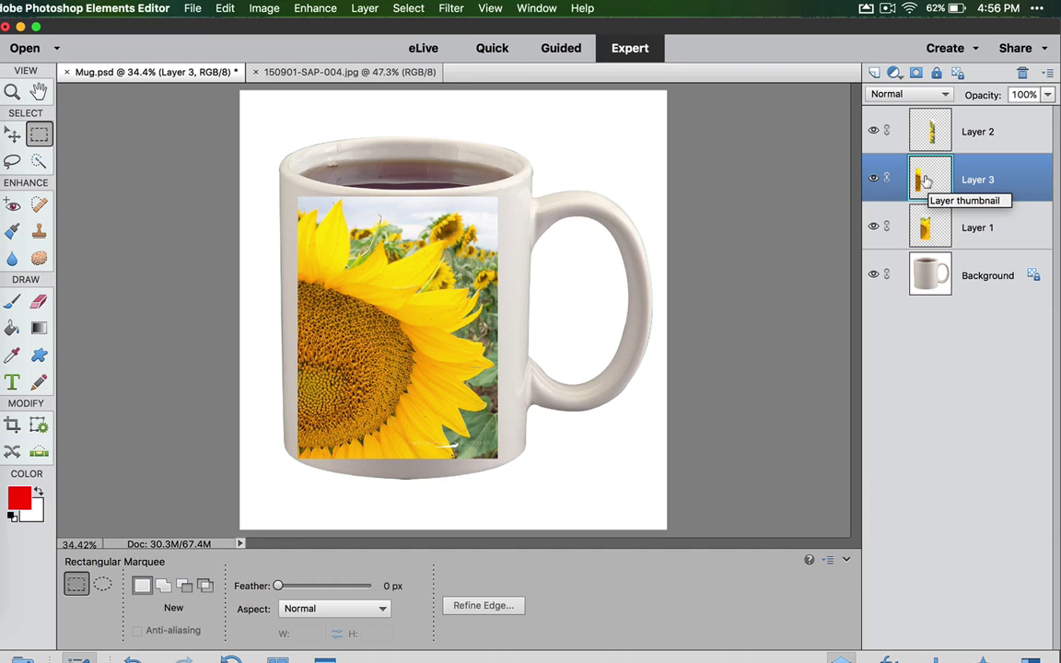
key(super+t)
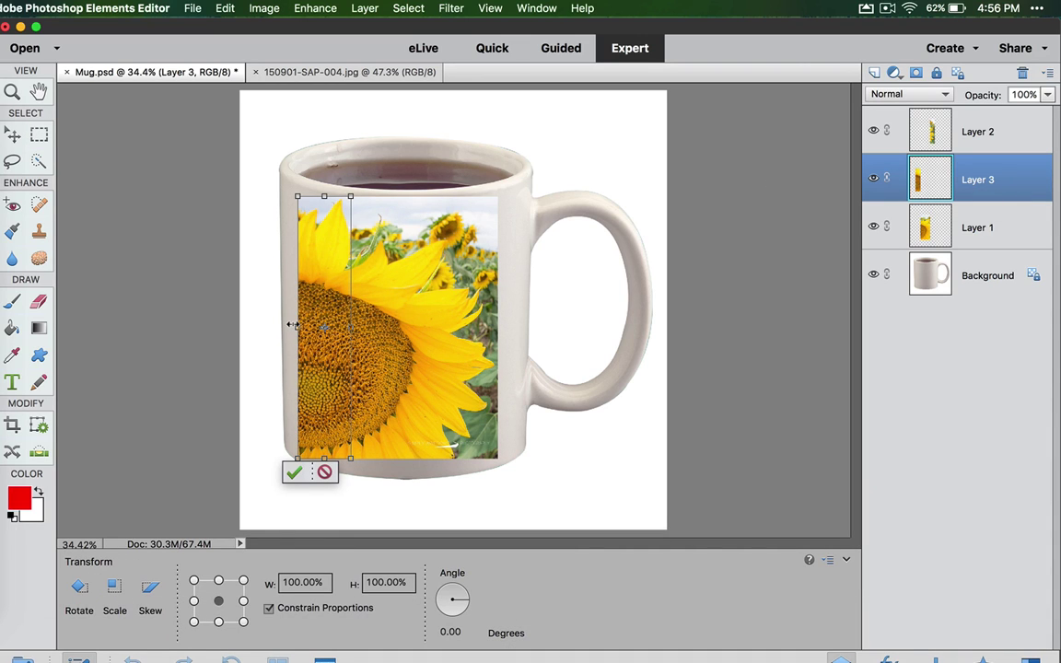
drag(292, 325, 305, 327)
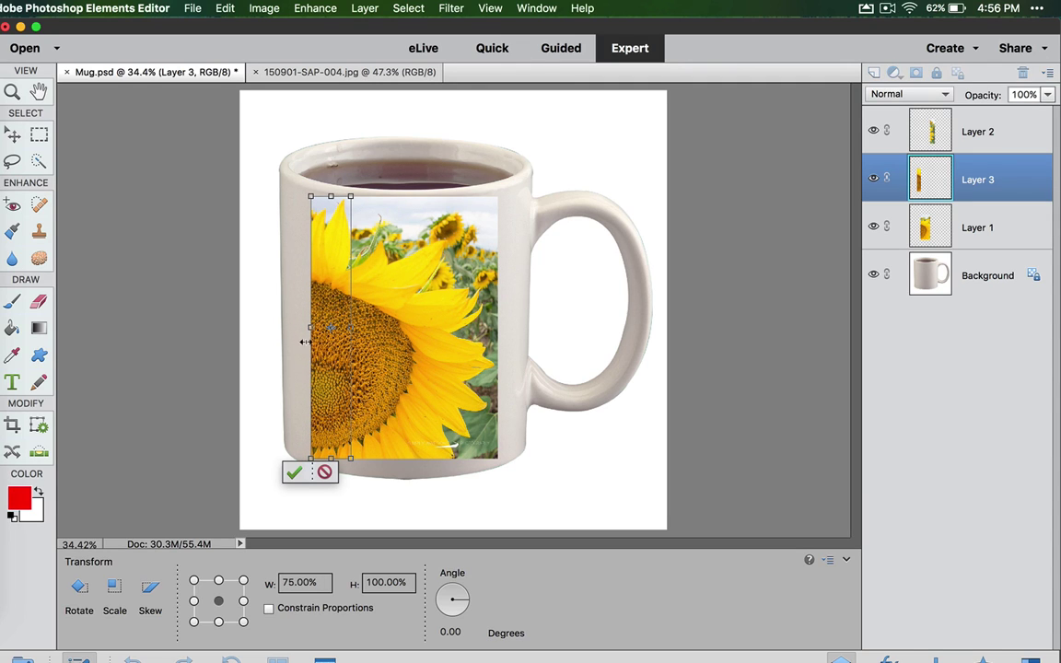
click(293, 471)
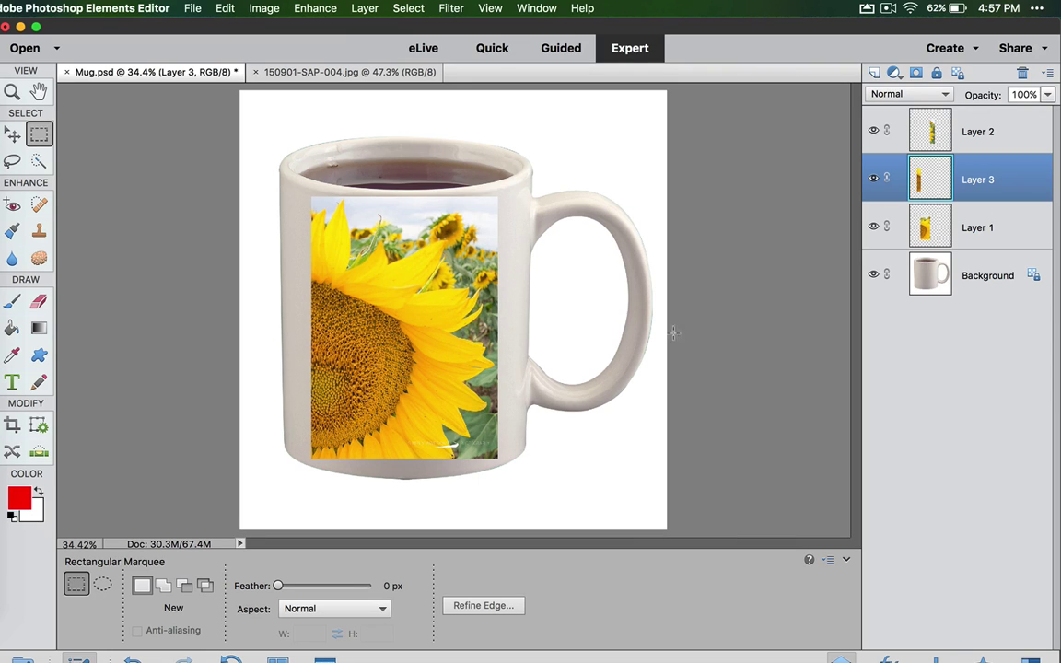
Step: Select Layers 2, 3 and 1 together and merge them into one Layer 2
click(979, 131)
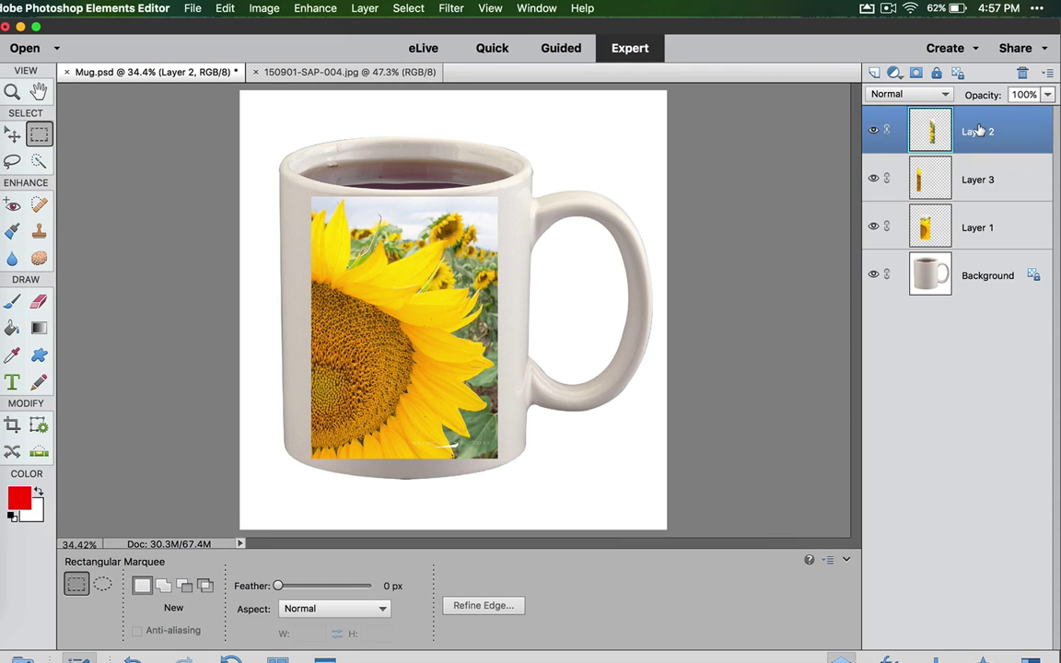
shift+click(973, 221)
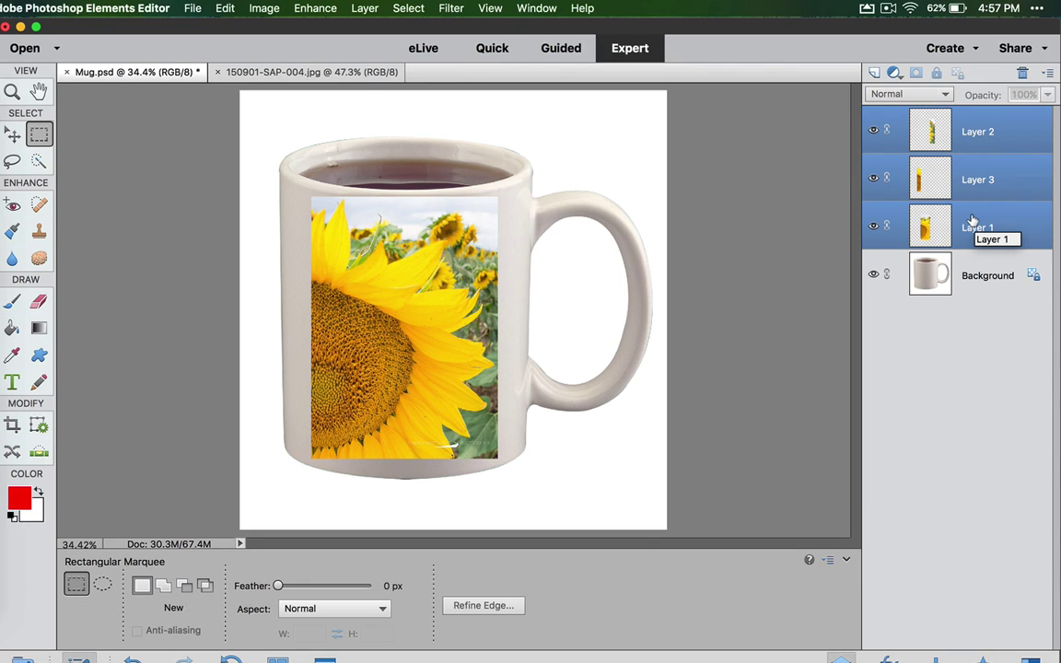
right_click(973, 221)
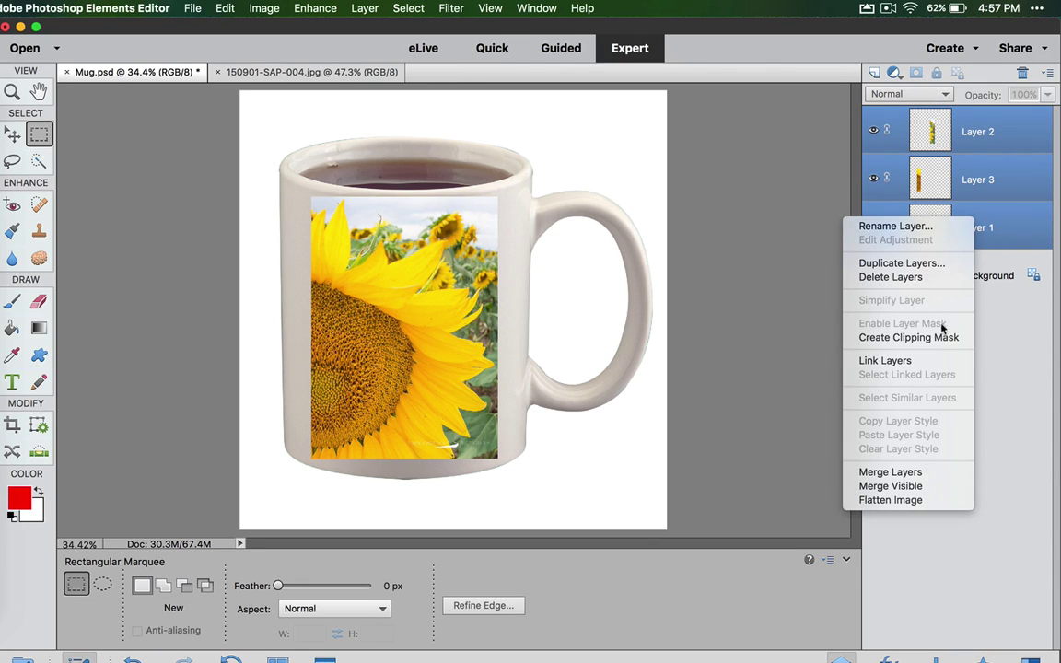
click(886, 472)
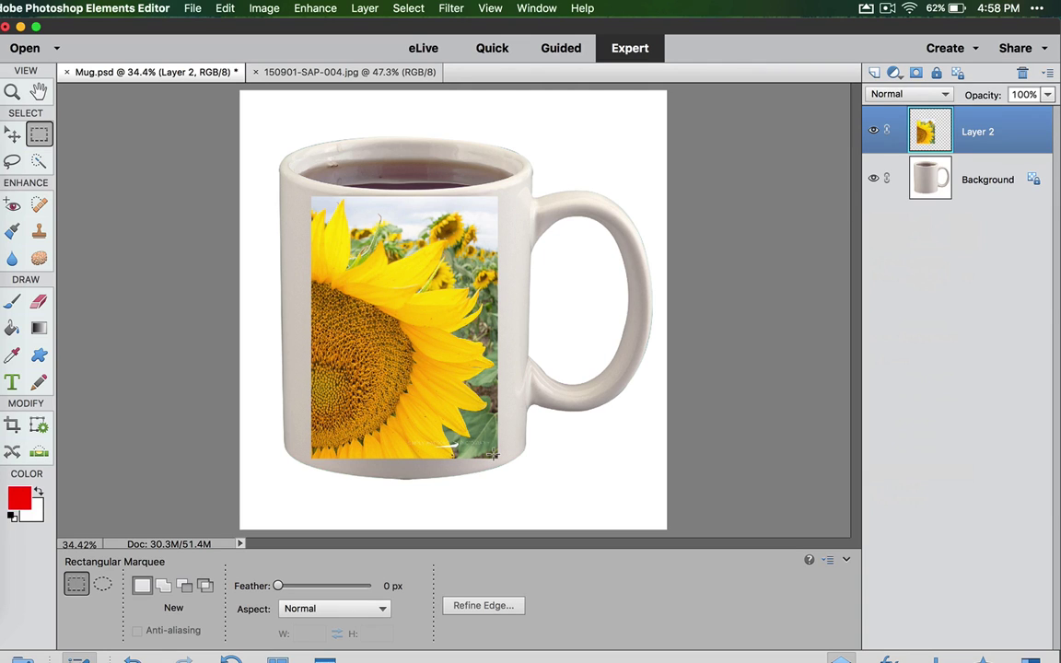
Step: In Liquify, use an enlarged Forward Warp brush to curve the sunflower's top and bottom edges downward
click(450, 8)
mouse_move(465, 147)
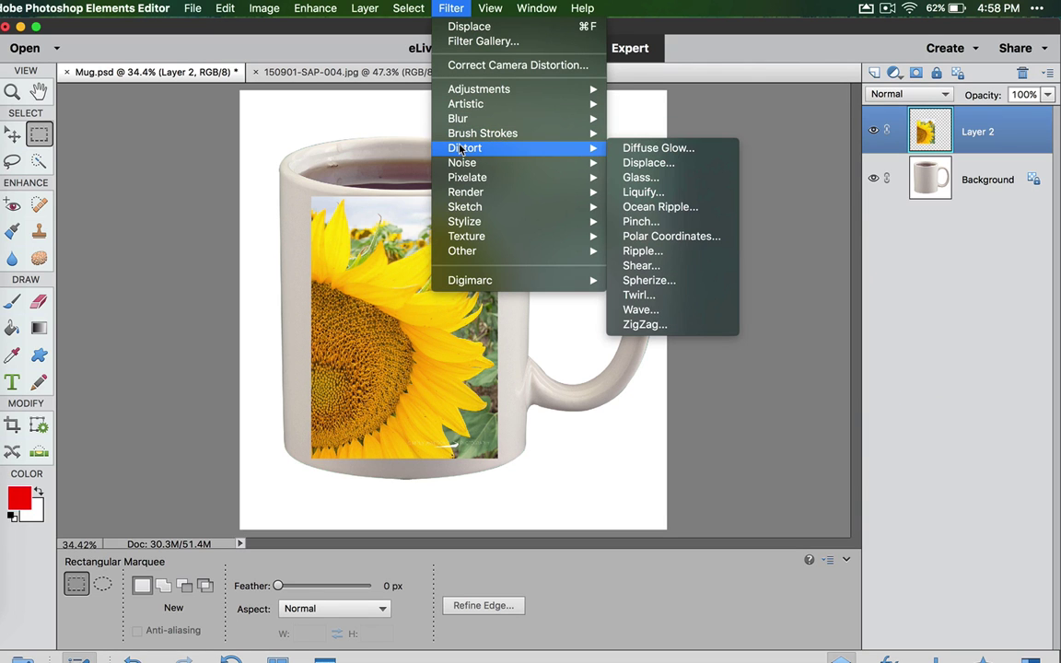
click(655, 190)
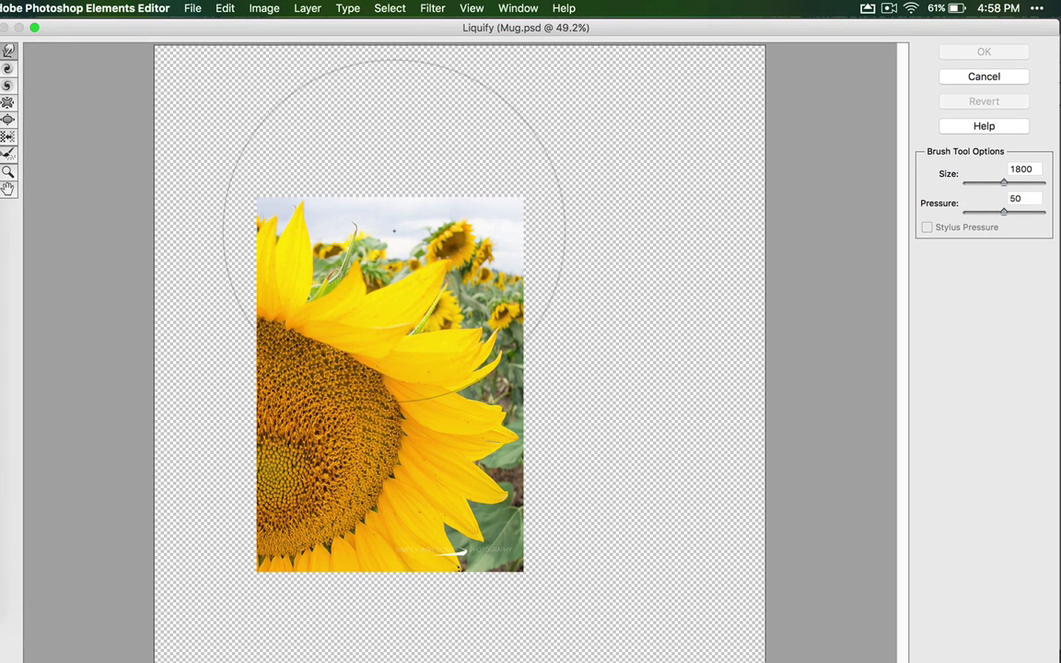
key(bracketright)
key(bracketright)
key(bracketright)
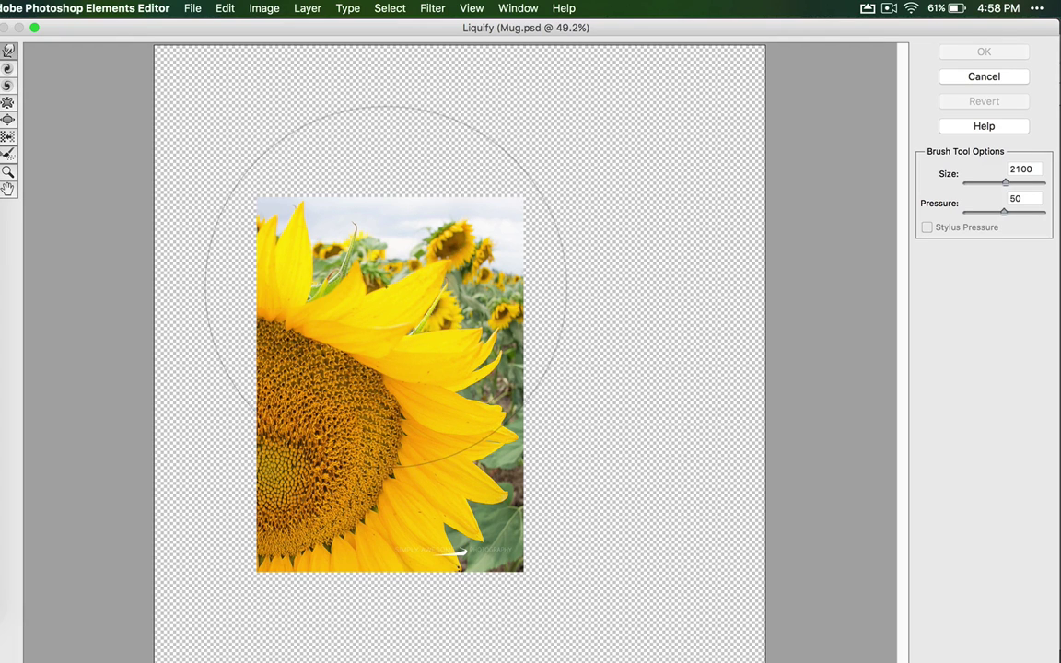
key(bracketright)
key(bracketright)
key(bracketright)
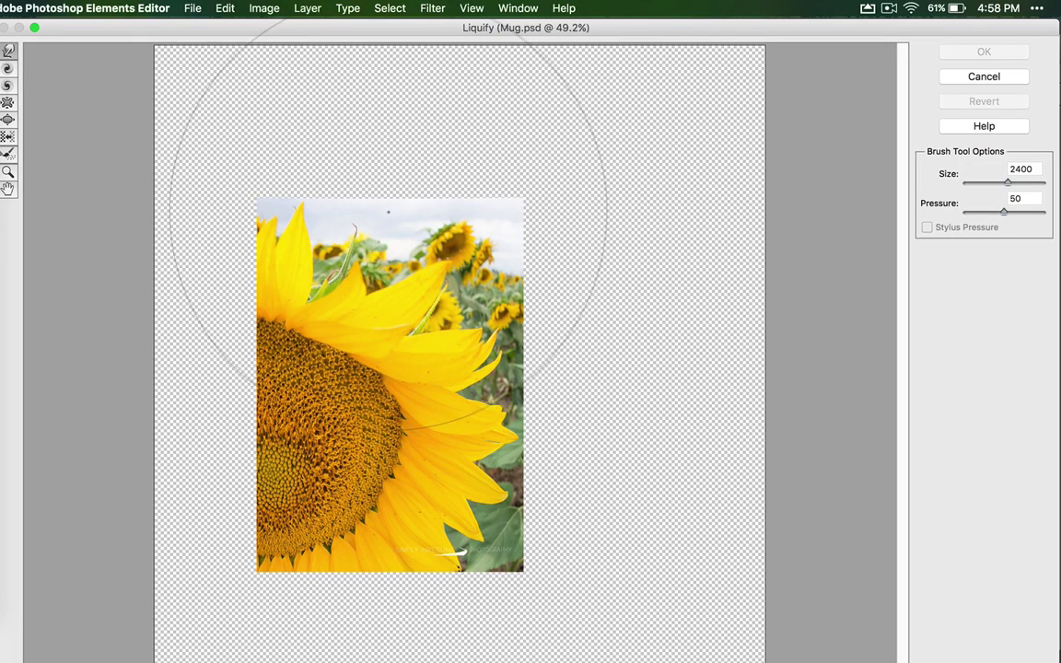
drag(388, 214, 388, 284)
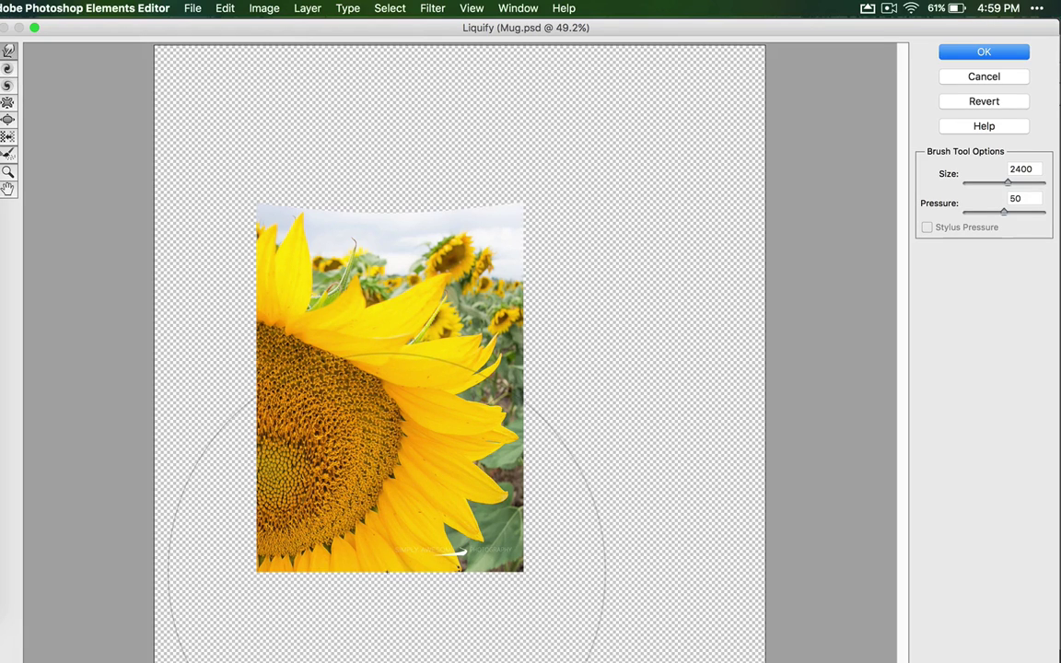
drag(386, 579, 380, 654)
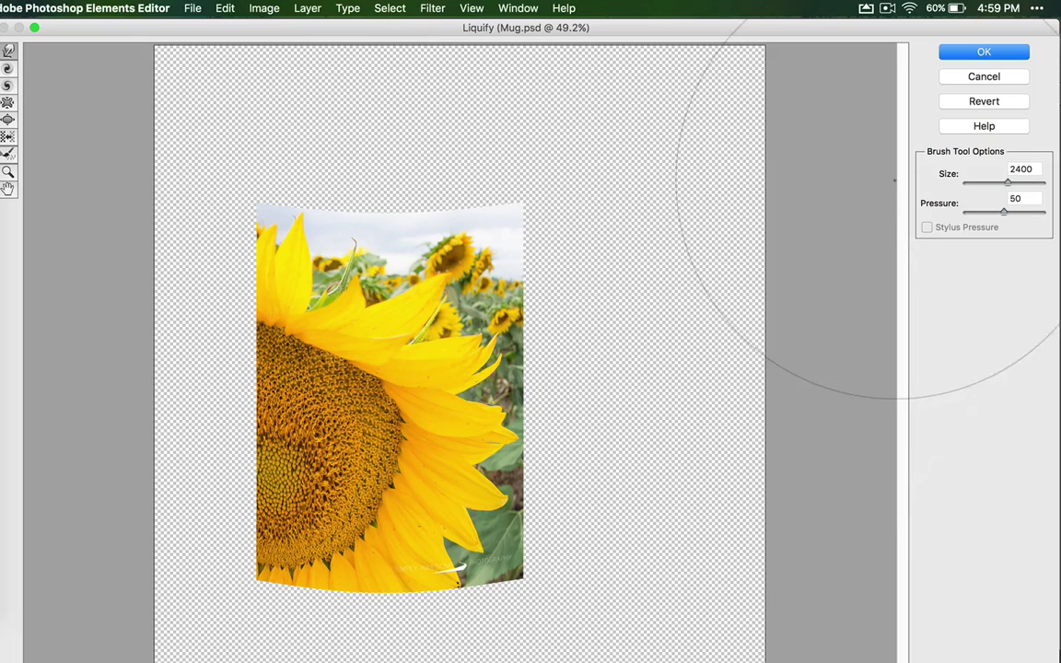
click(974, 48)
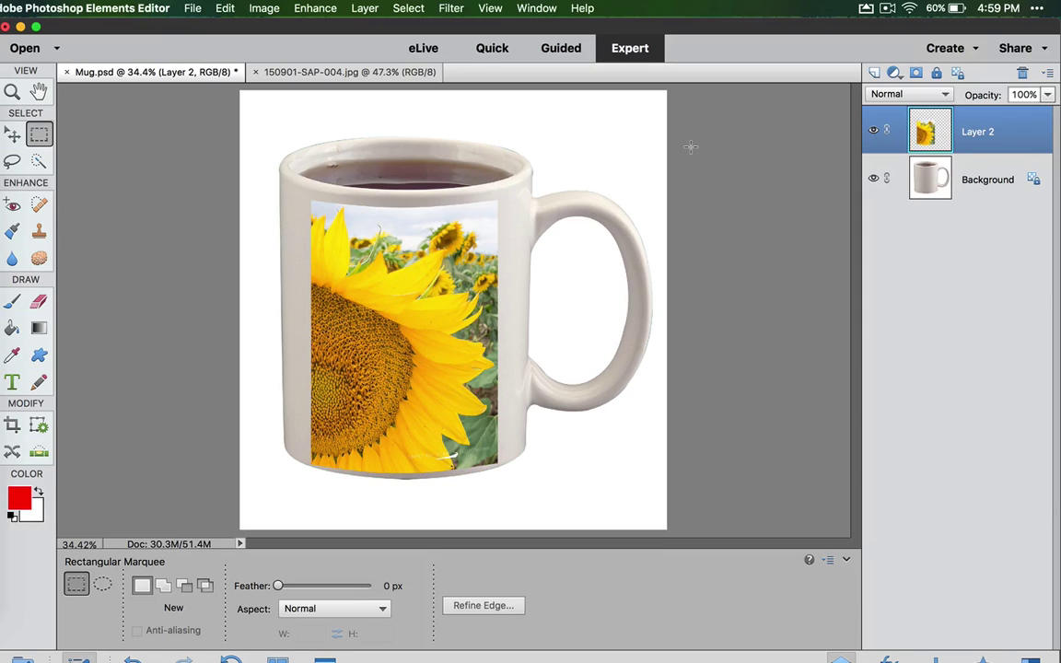
Step: Apply the Displace filter at scale 10 using Mug.psd as the displacement map
click(451, 8)
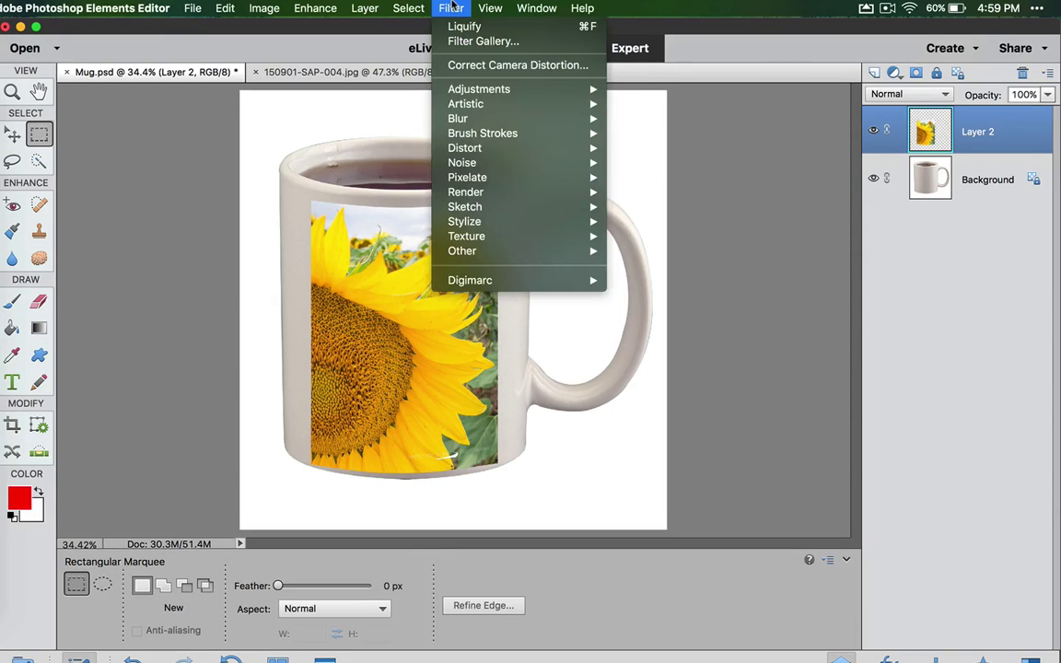
mouse_move(472, 147)
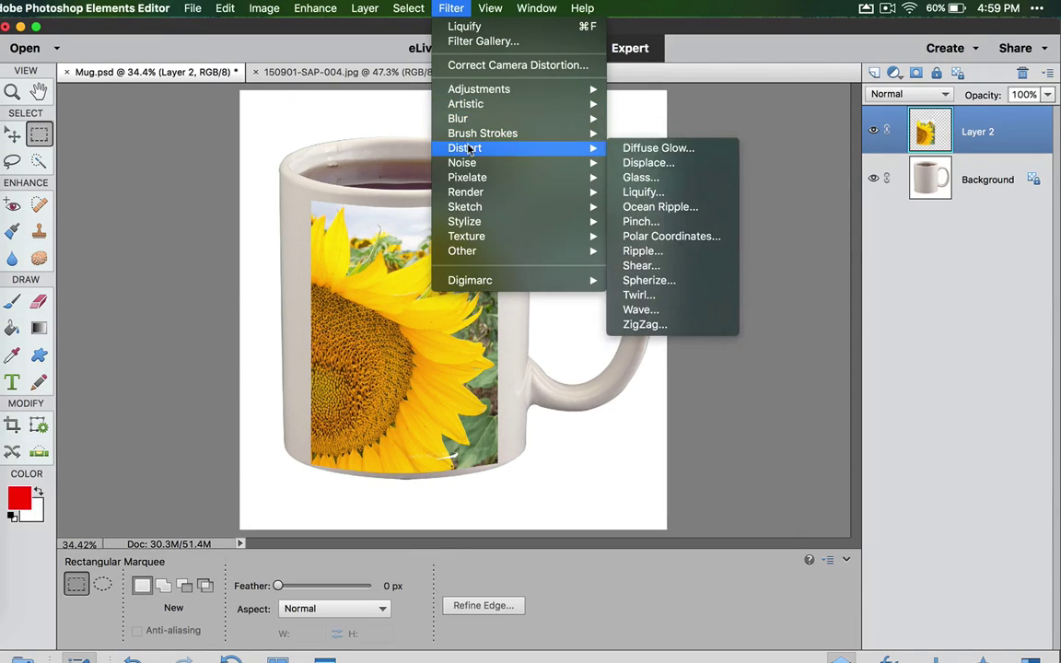
click(656, 163)
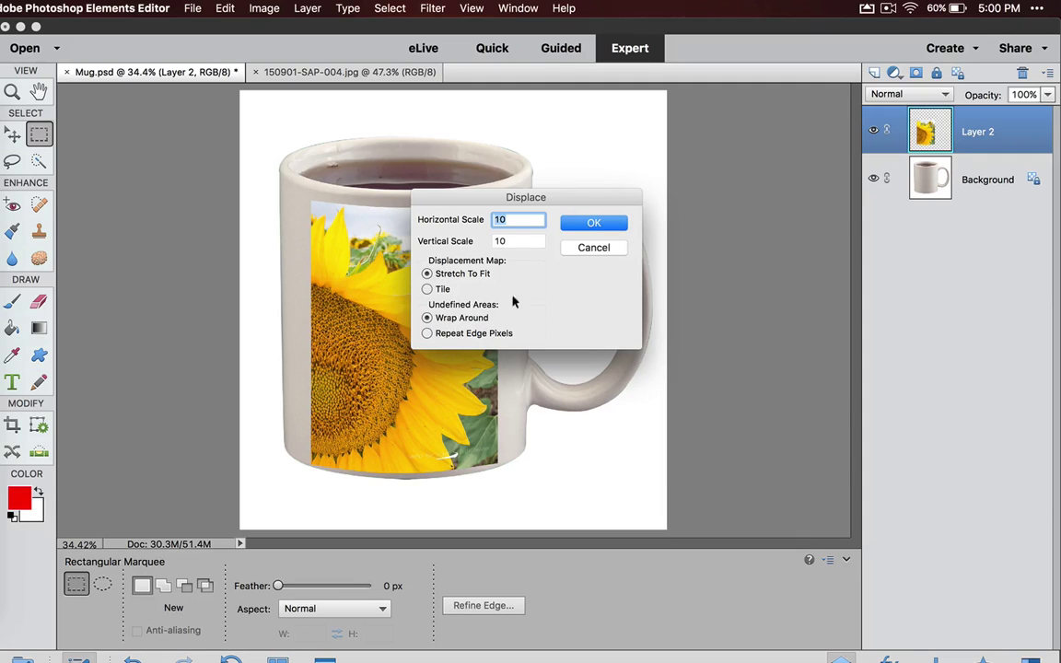
click(580, 223)
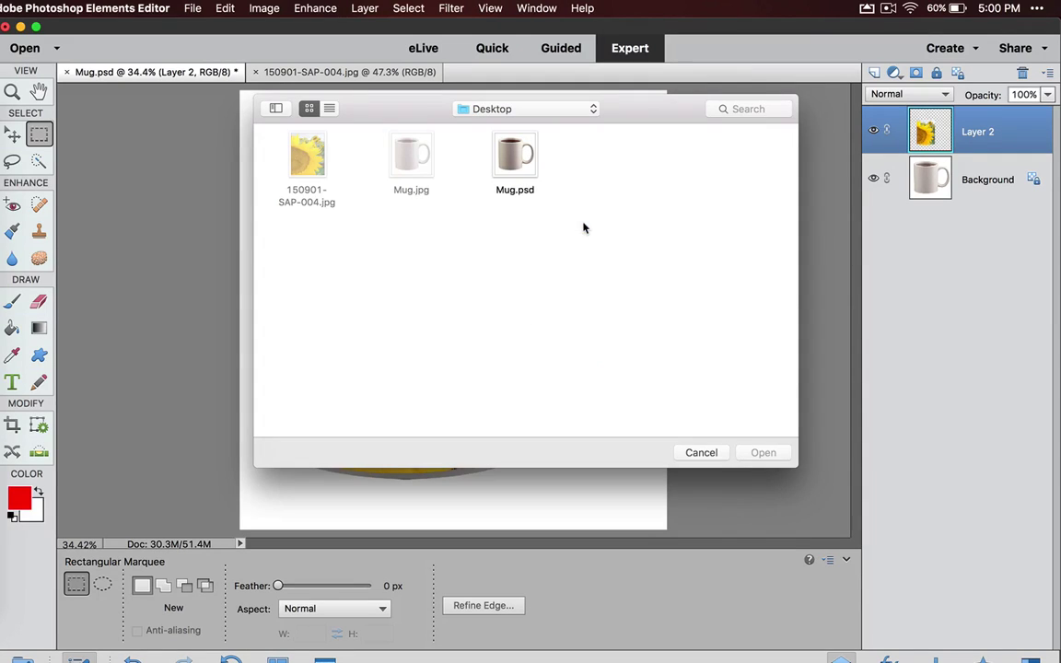
click(521, 163)
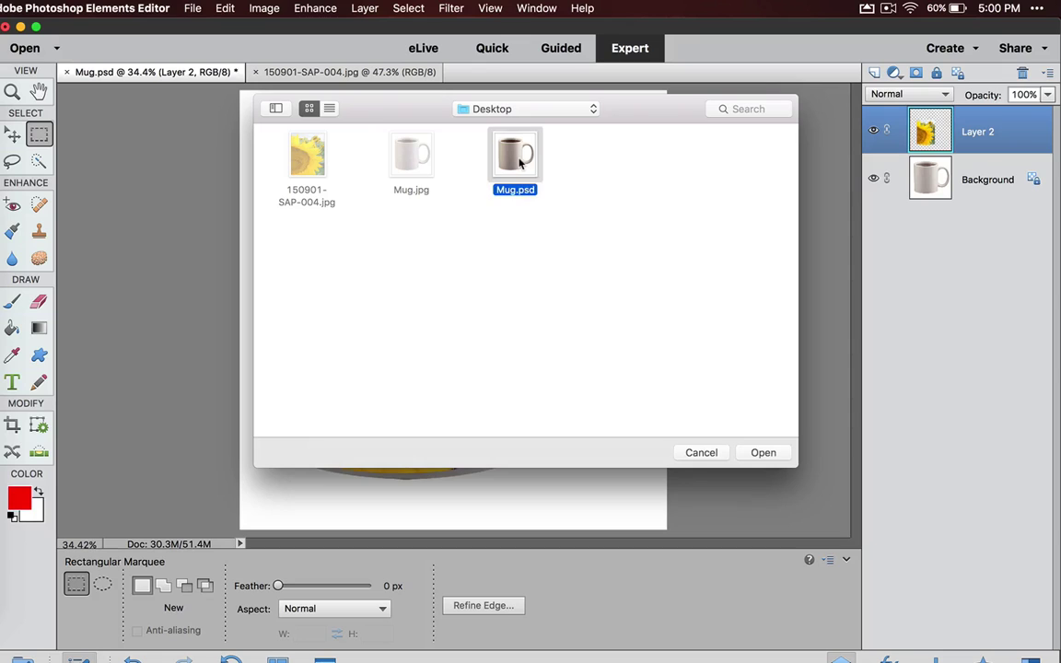
click(762, 453)
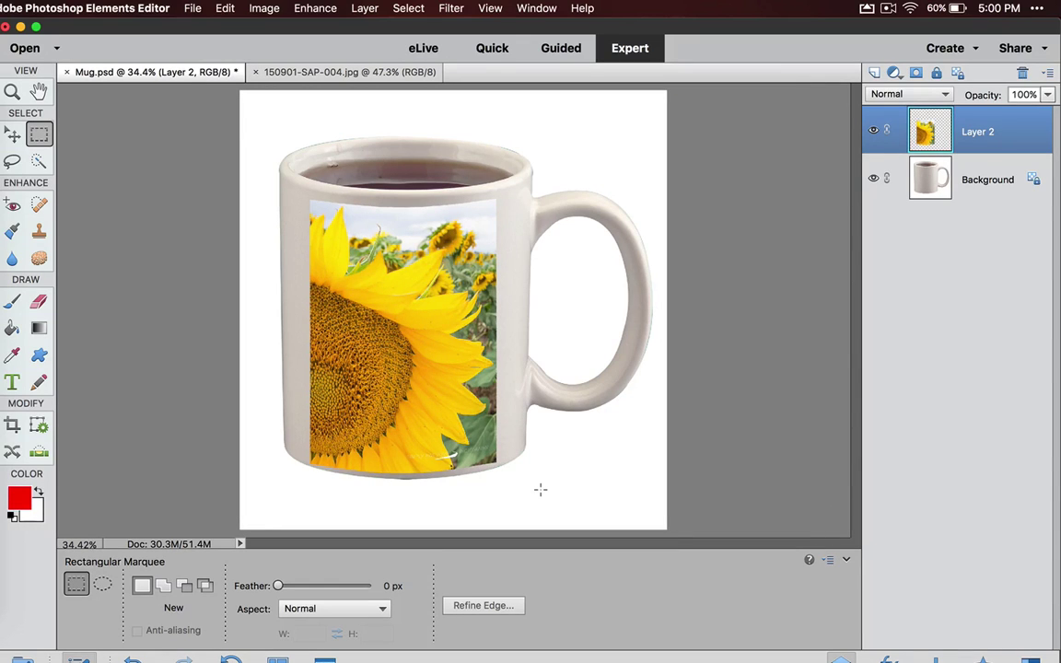
Step: With the Move tool, nudge the sunflower layer two steps up and three steps right
click(13, 135)
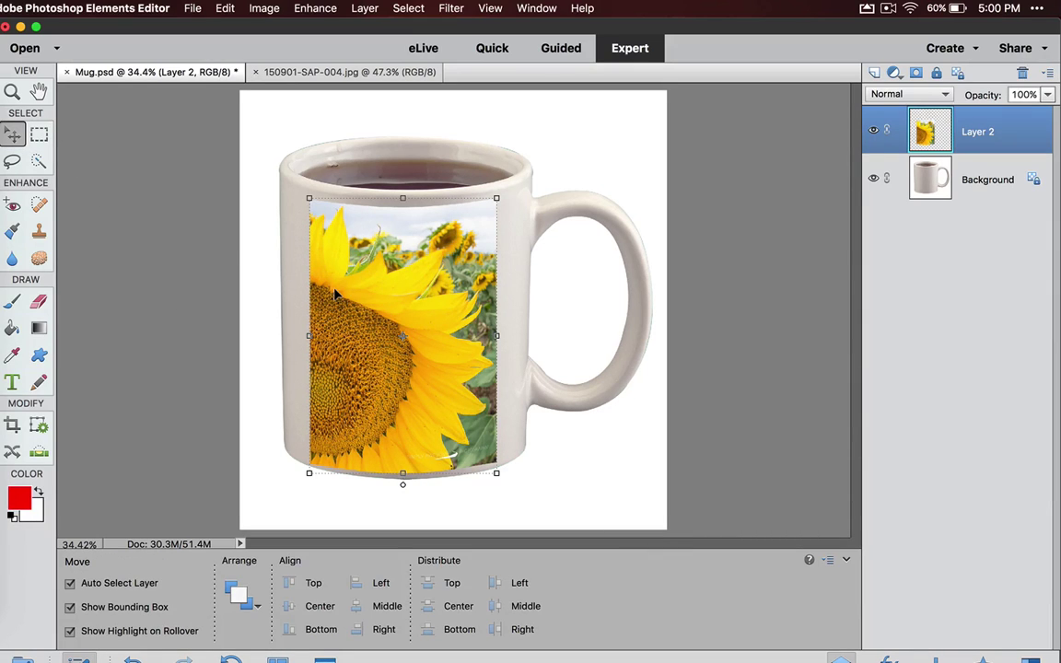
key(Up)
key(Up)
key(Up)
key(Up)
key(Up)
key(Up)
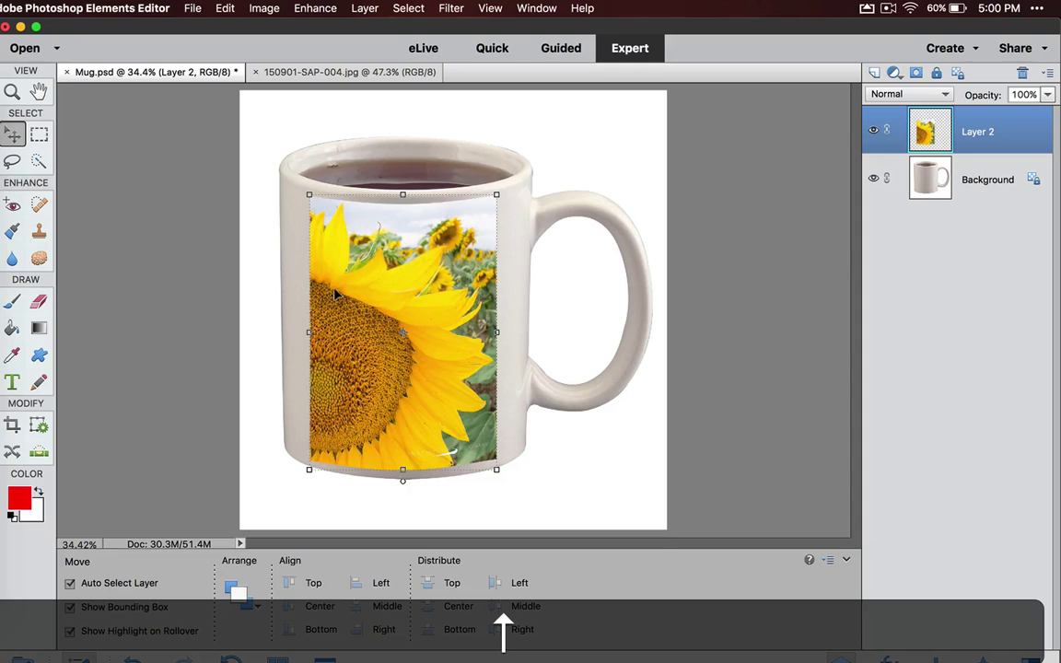
key(Up)
key(Up)
key(Right)
key(Right)
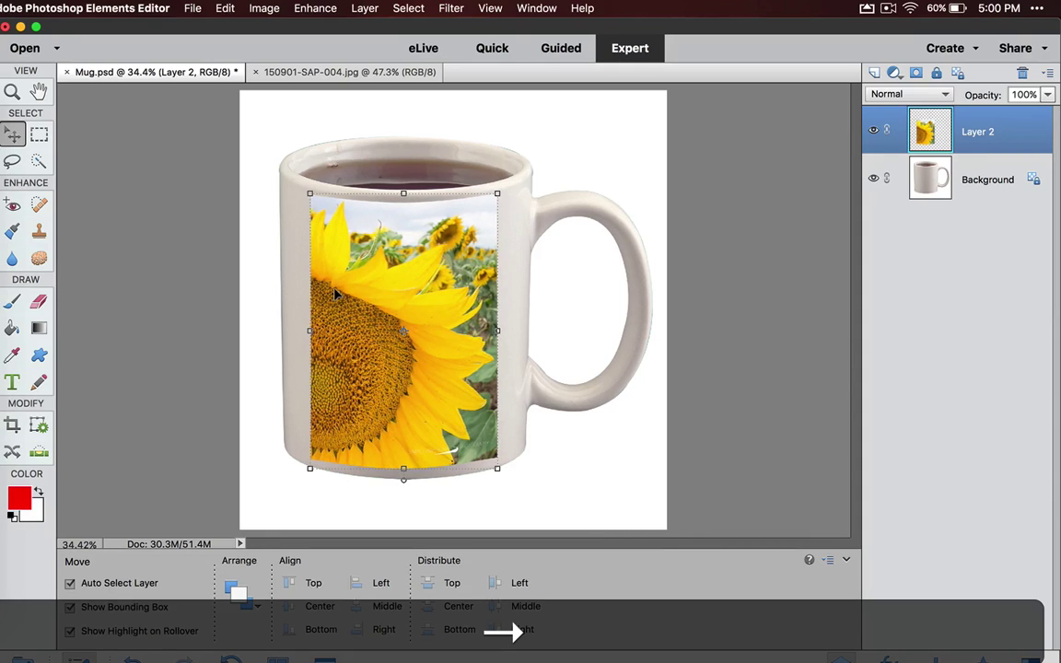
key(Right)
key(Right)
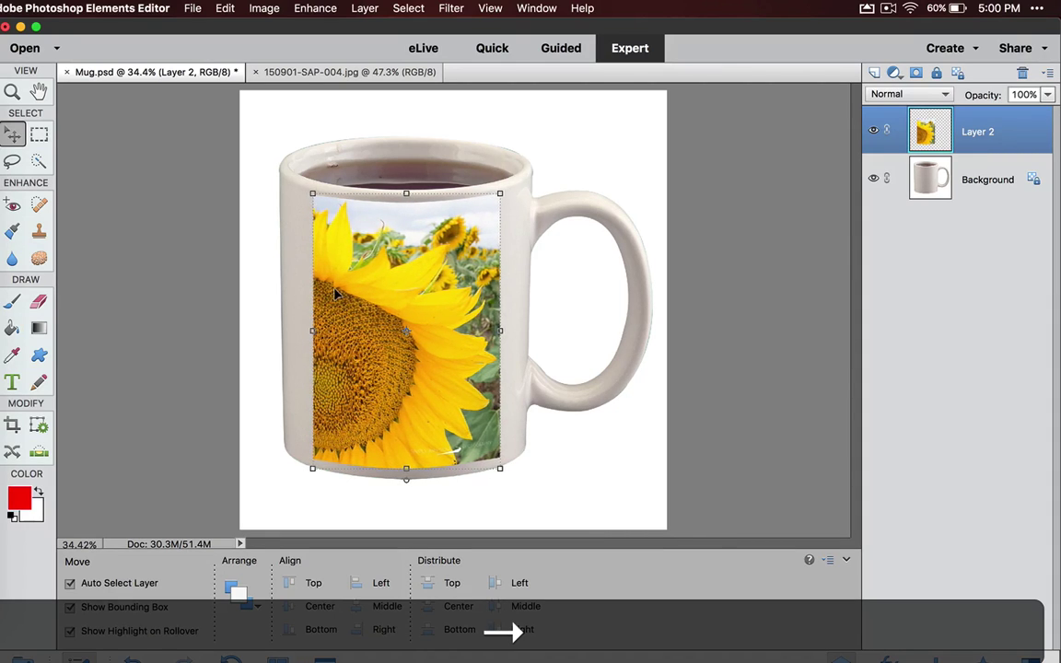
key(Right)
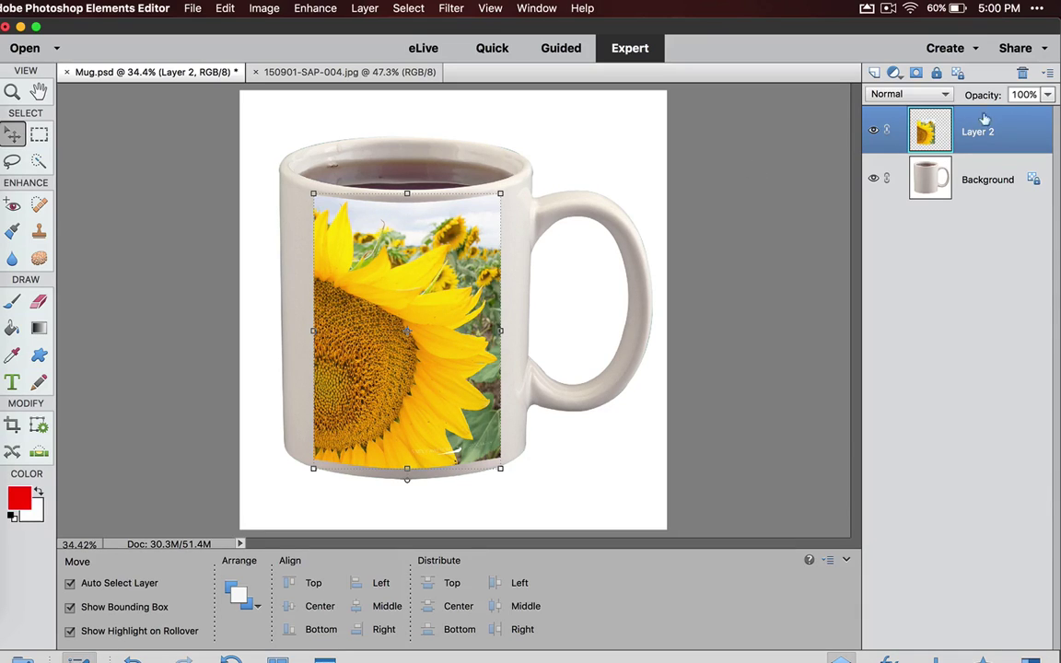
Step: Lower Layer 2's opacity to 80%, then hide and reshow it to compare with the plain mug
click(1047, 94)
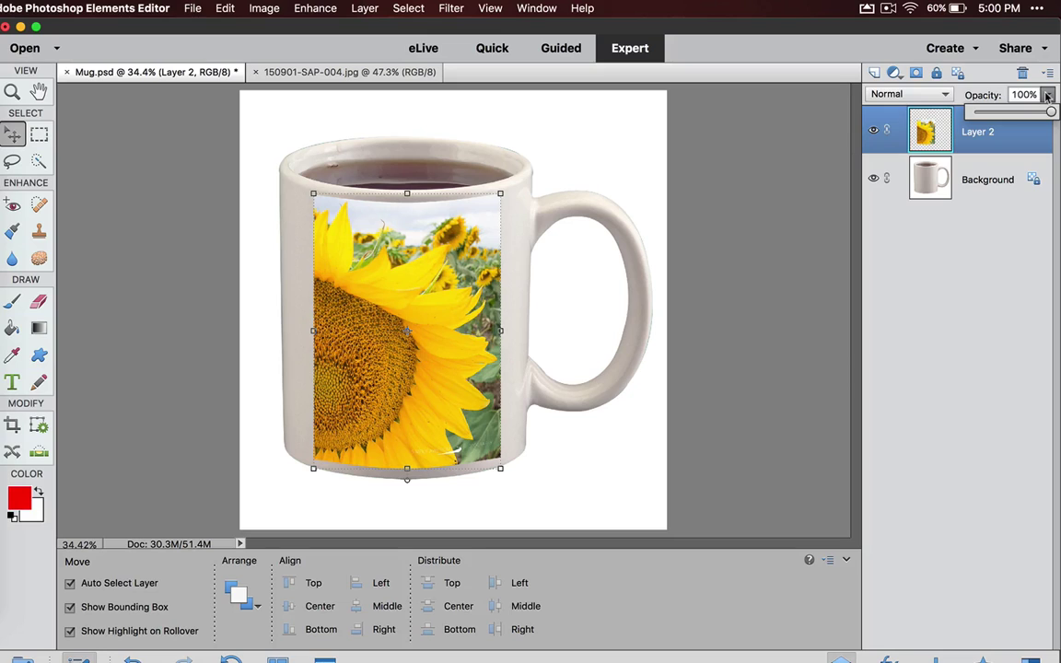
drag(1049, 113, 1036, 114)
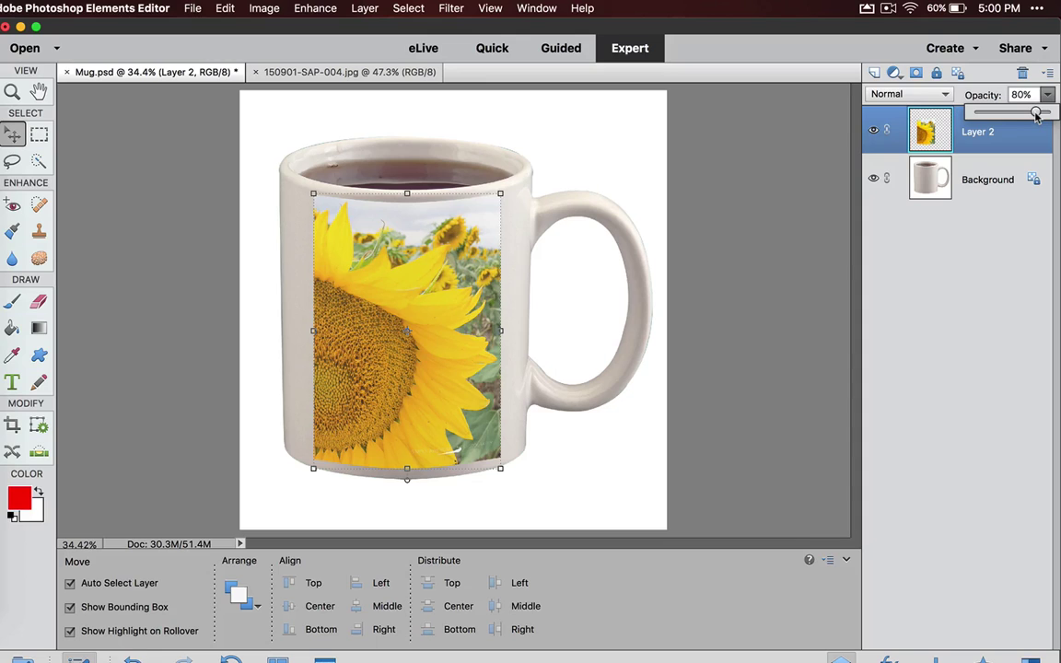
click(38, 135)
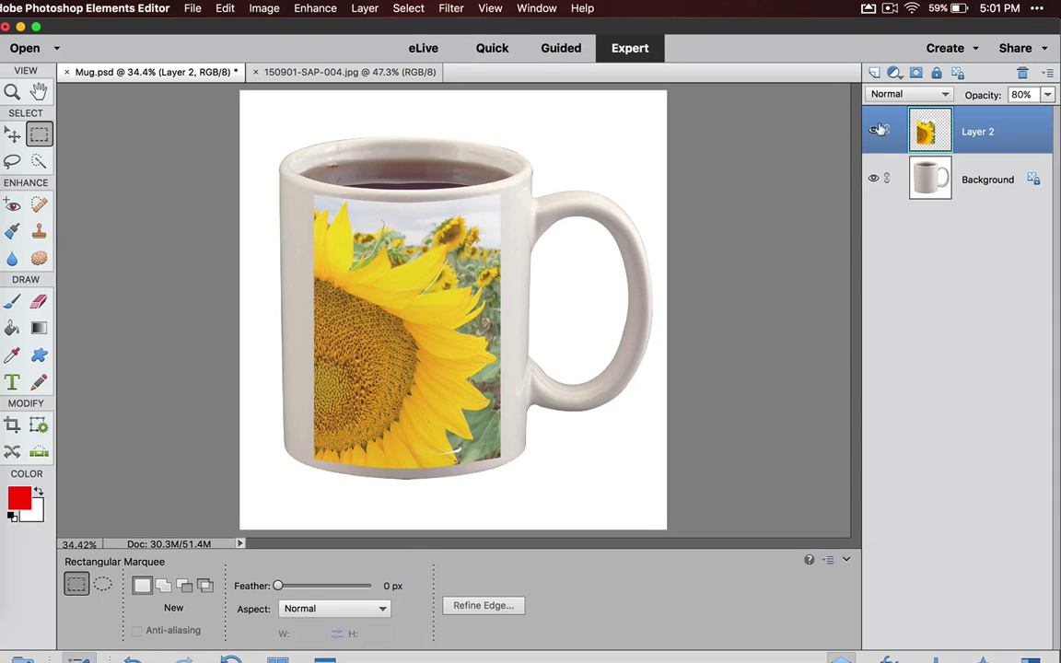
click(873, 129)
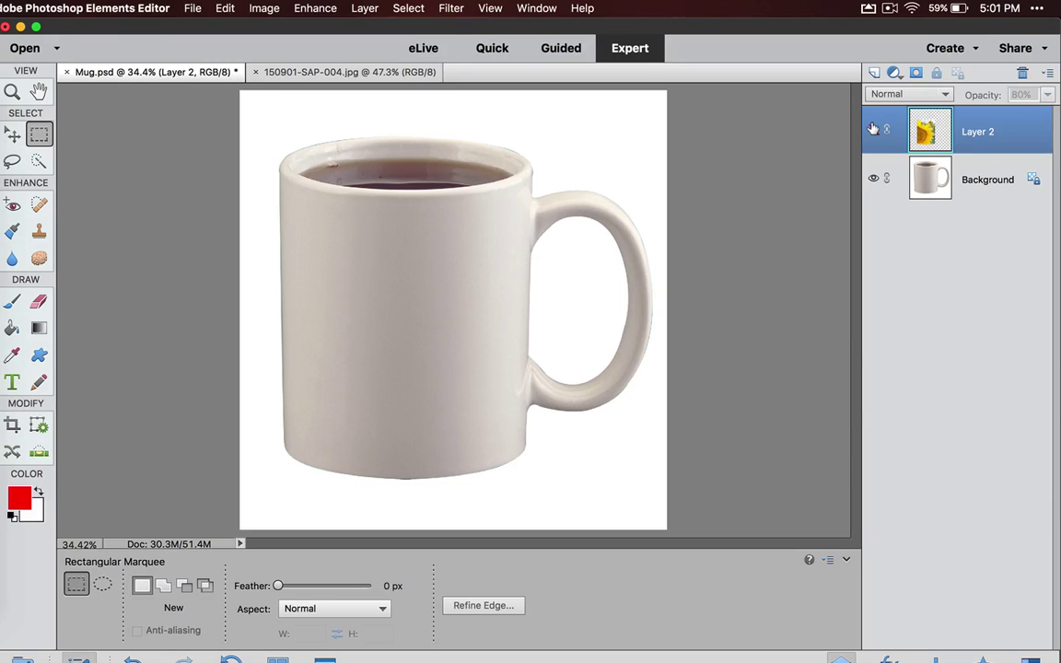
click(871, 129)
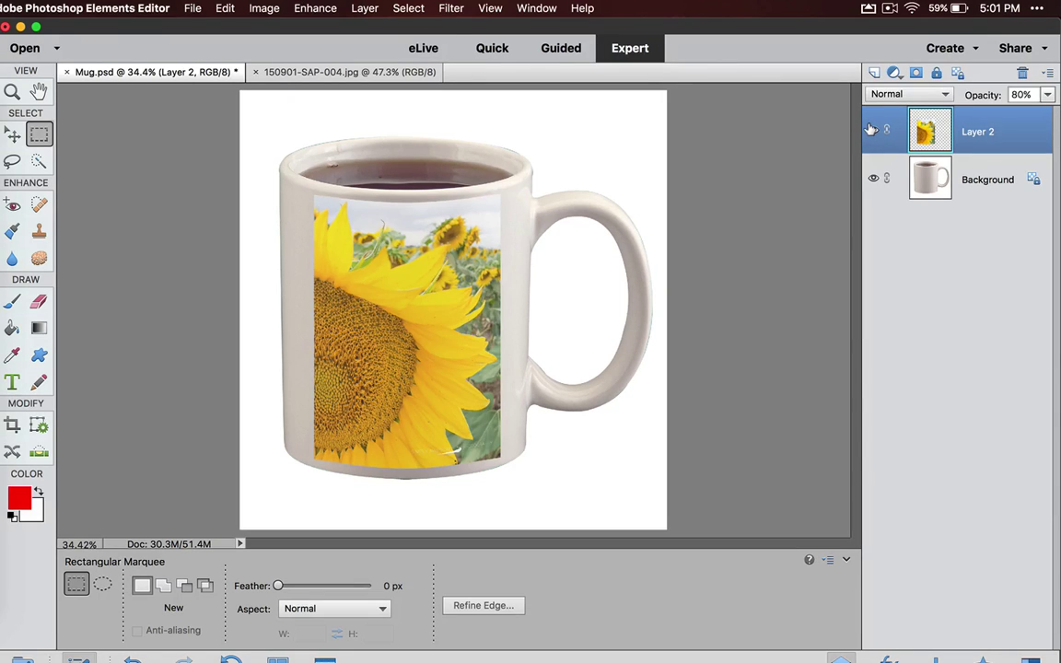
click(185, 7)
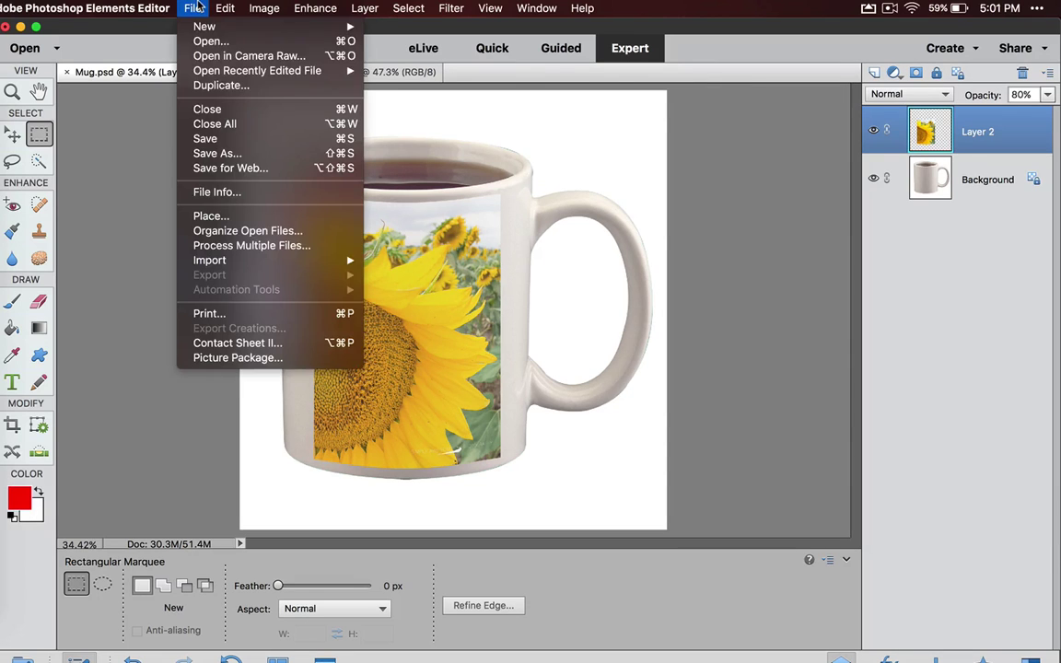
click(214, 168)
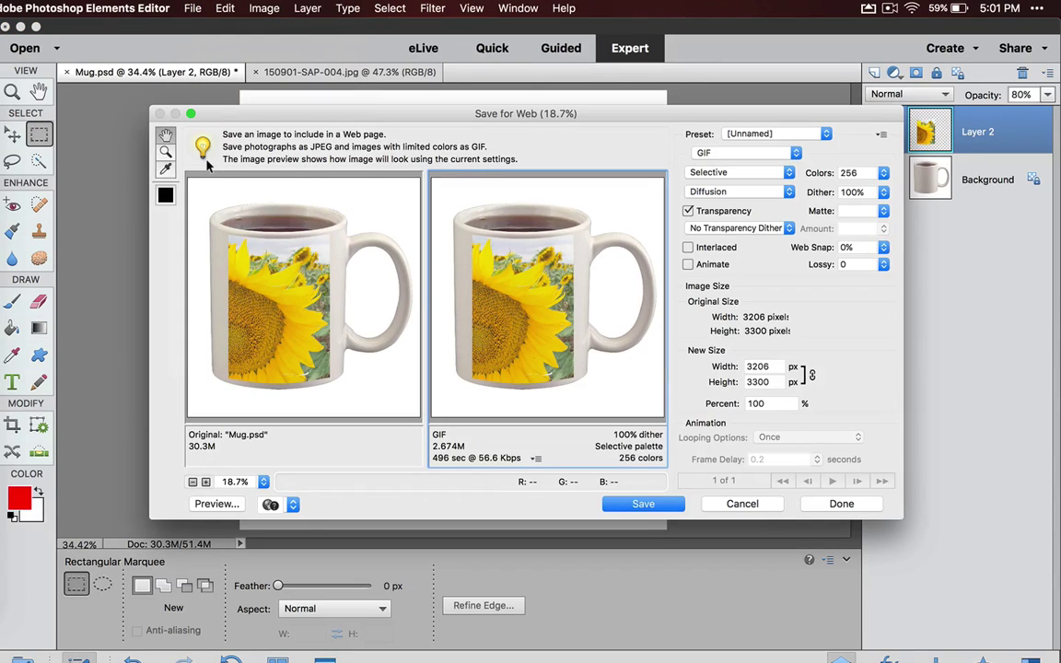
click(739, 154)
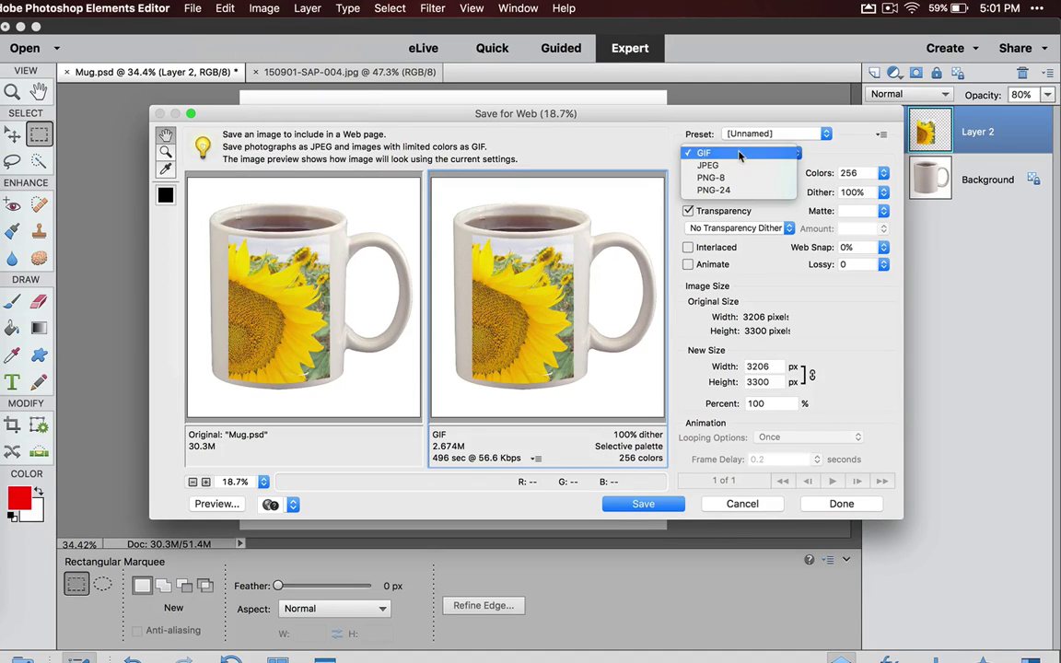
click(714, 165)
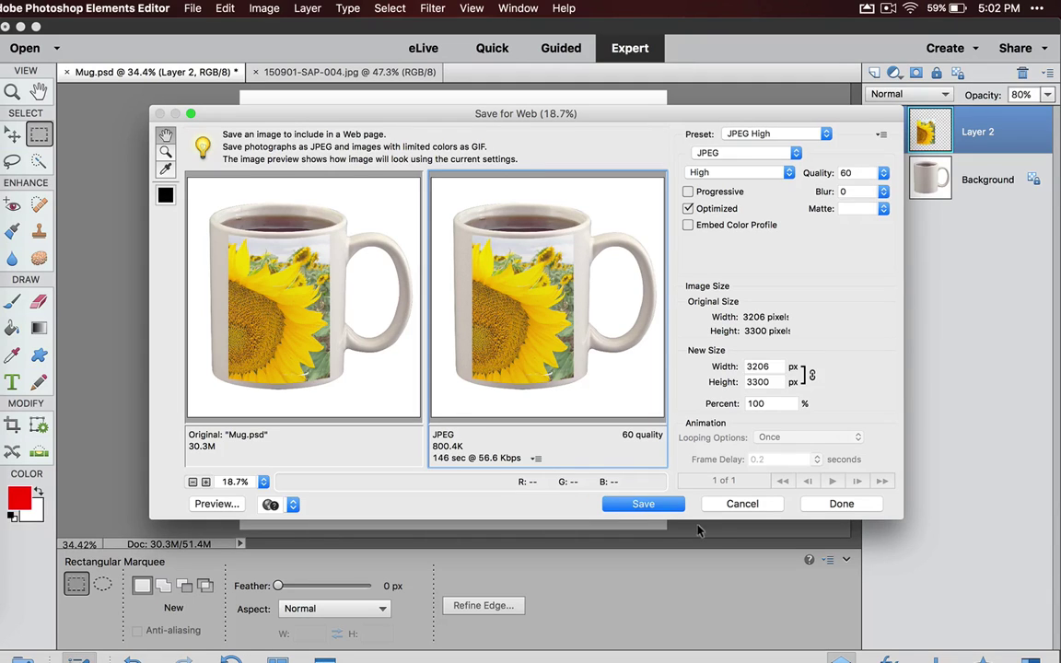
click(742, 503)
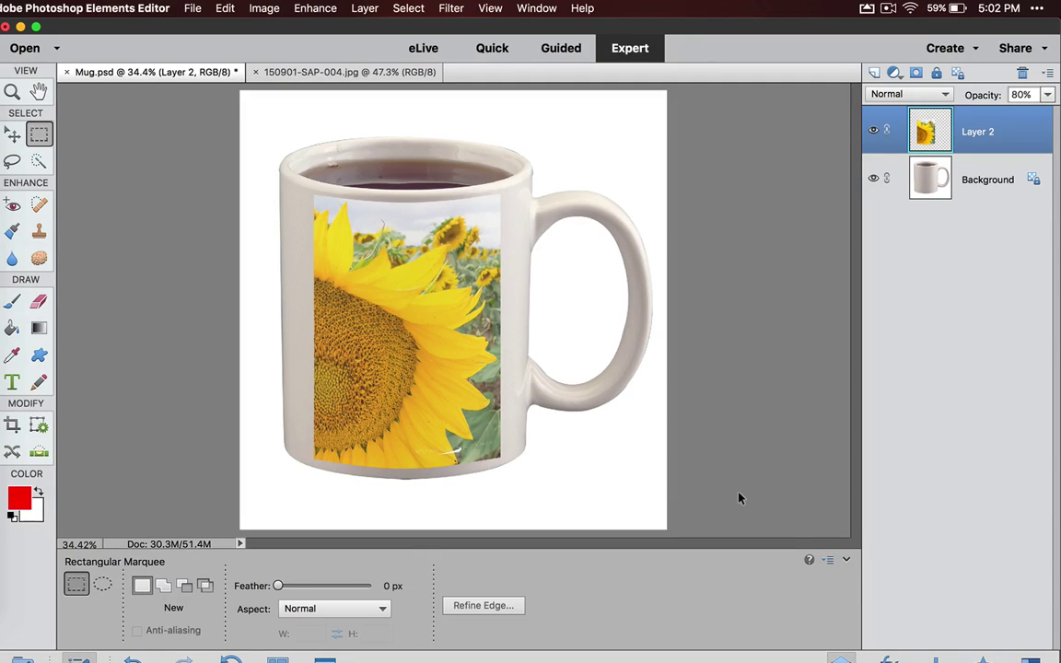